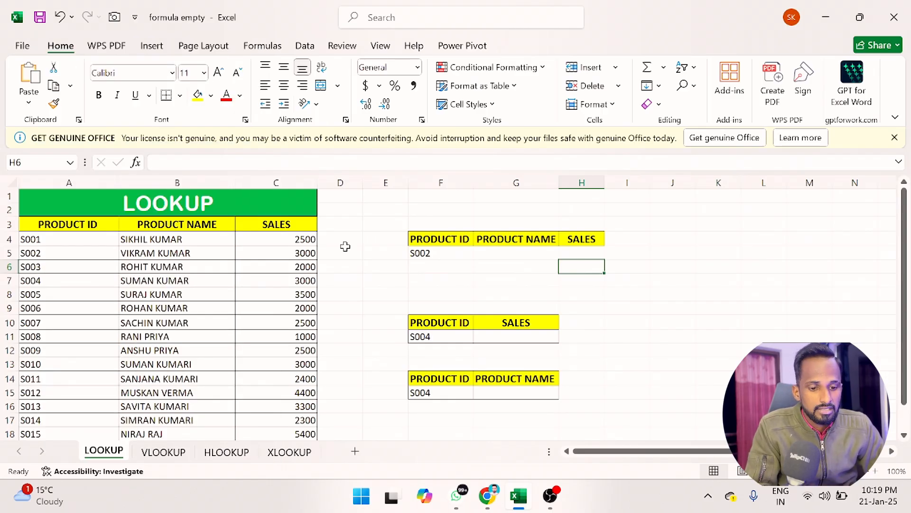
# Step: Browse the VLOOKUP, HLOOKUP and XLOOKUP sheets, then return to the LOOKUP sheet
pyautogui.click(166, 452)
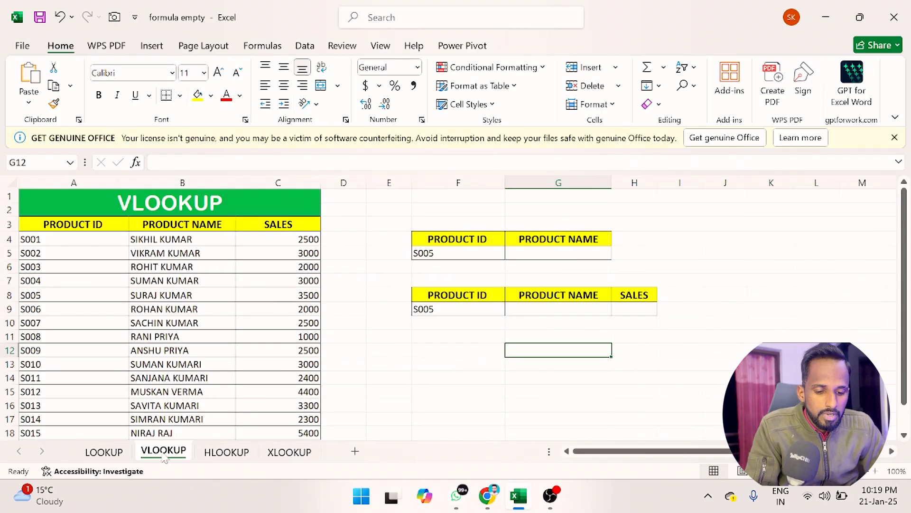
pyautogui.click(216, 452)
pyautogui.click(284, 452)
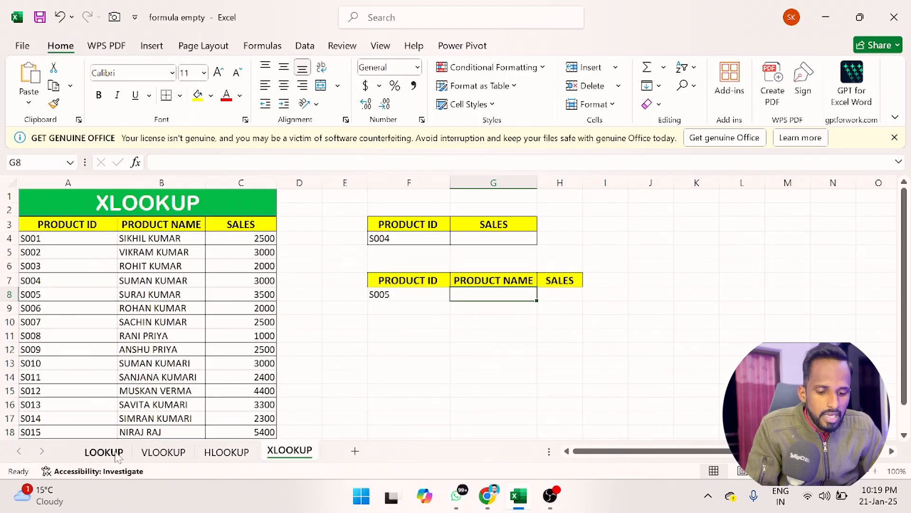
pyautogui.click(104, 451)
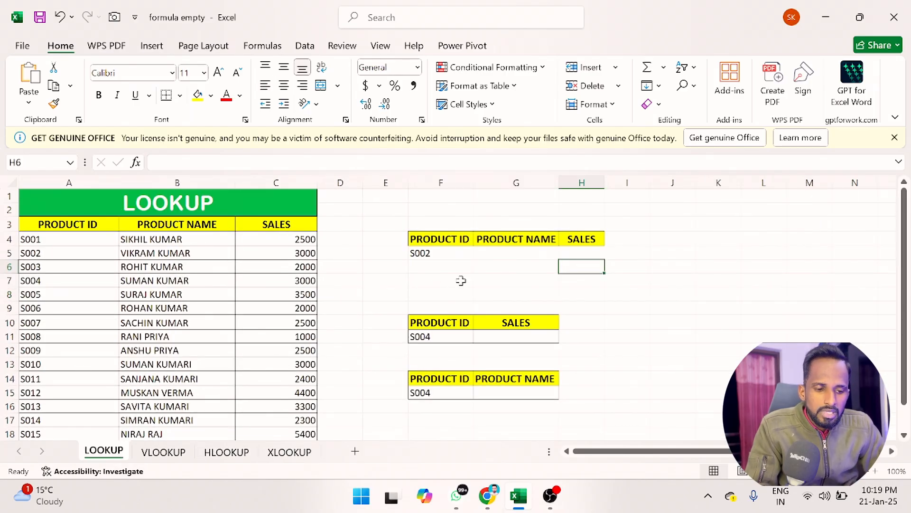
# Step: Examine the product table columns and the empty lookup cells beside S002
pyautogui.click(444, 254)
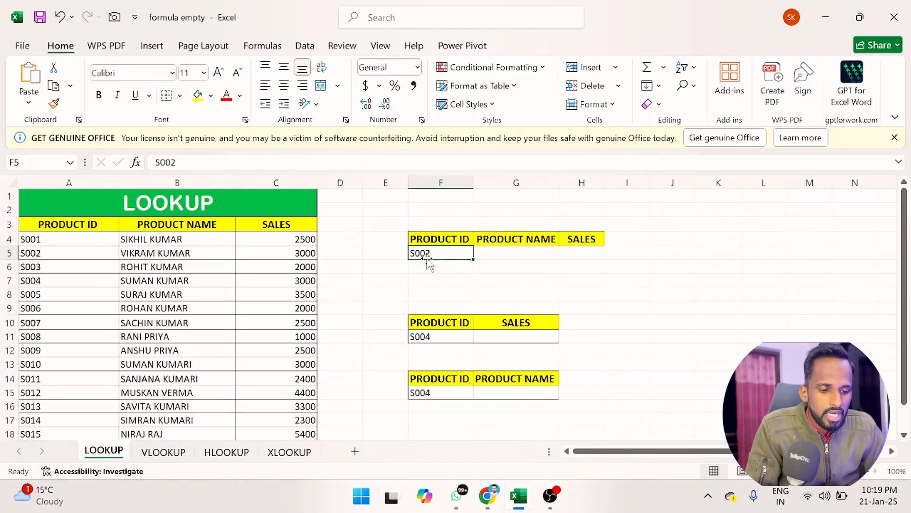
pyautogui.click(516, 252)
pyautogui.click(579, 252)
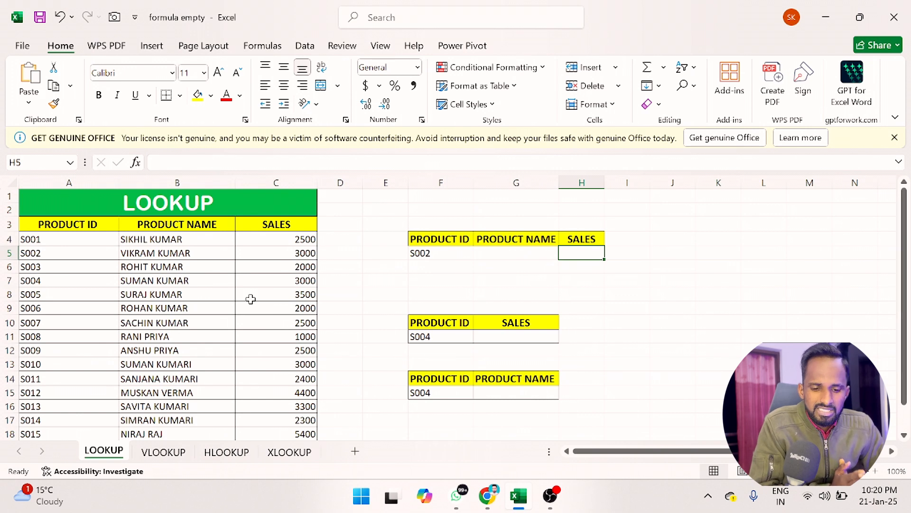
pyautogui.click(114, 197)
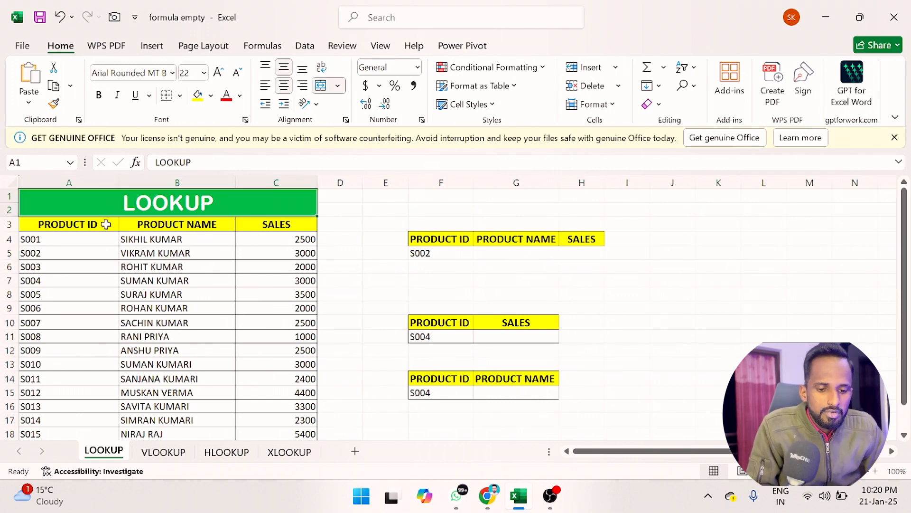
pyautogui.click(74, 184)
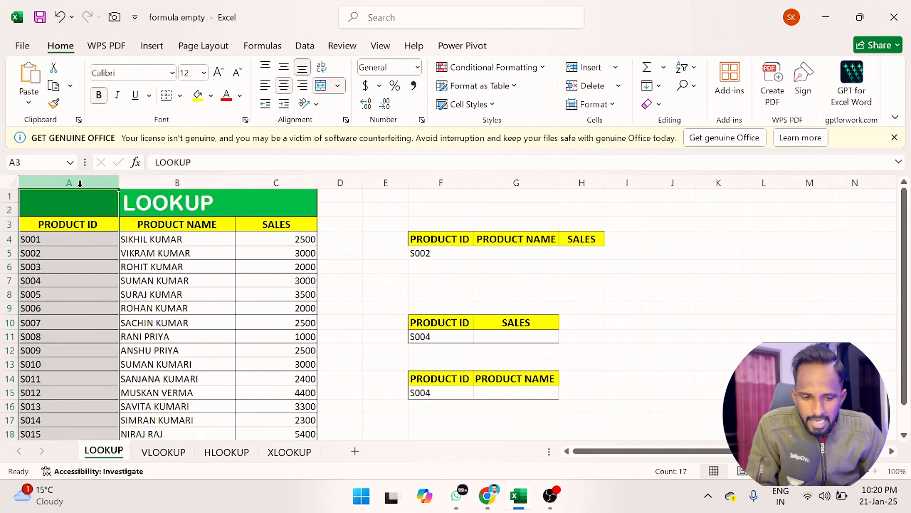
pyautogui.moveTo(169, 172); pyautogui.dragTo(168, 174)
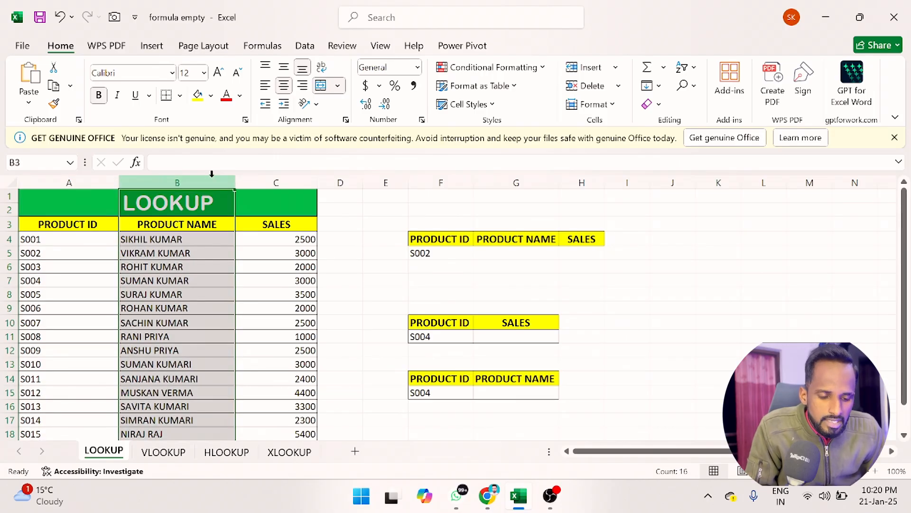
pyautogui.click(252, 179)
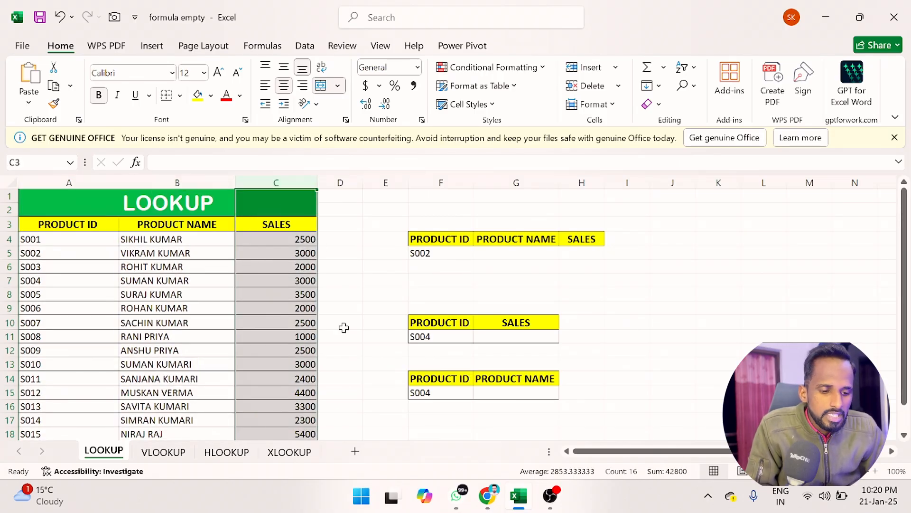
pyautogui.click(436, 255)
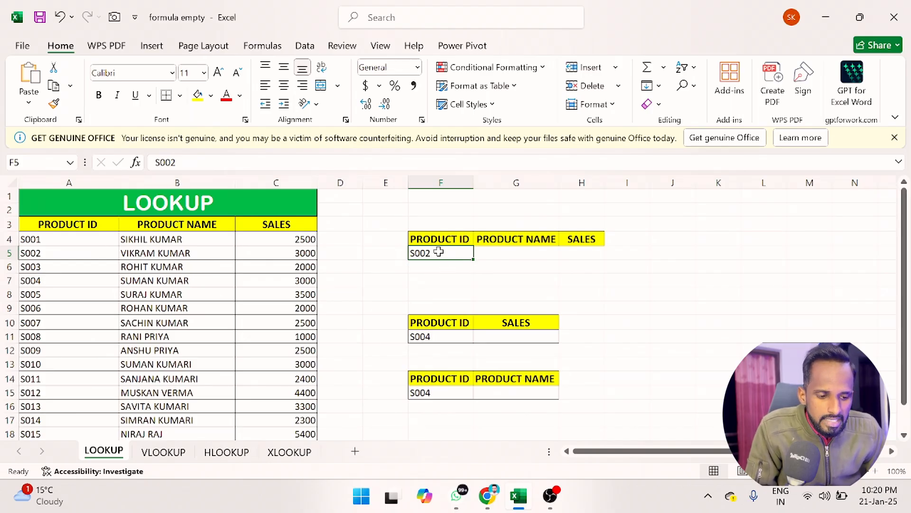
pyautogui.click(499, 252)
pyautogui.click(583, 253)
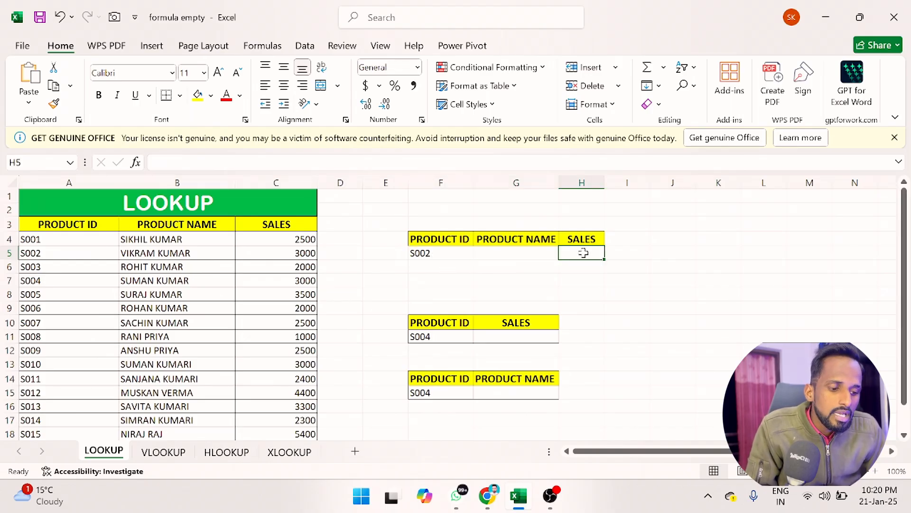
# Step: Examine the S004 lookup tables and the matching S004 row in the product table
pyautogui.click(441, 335)
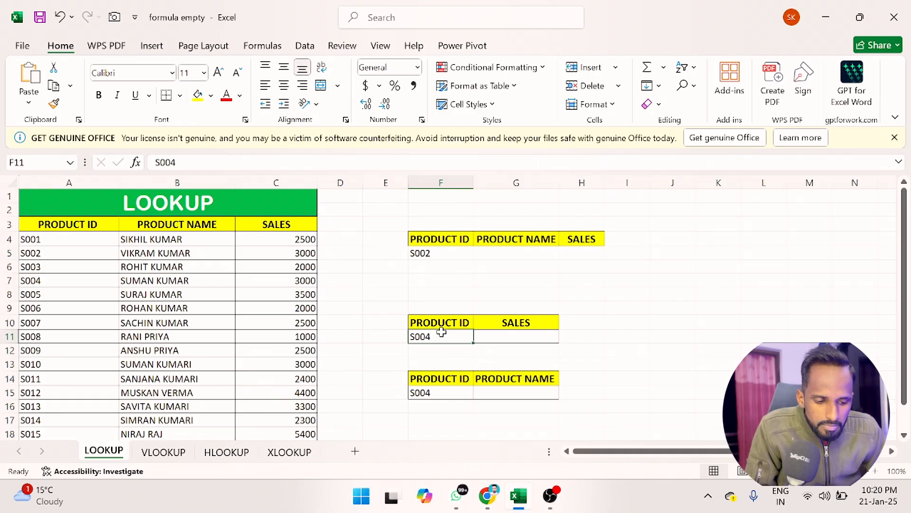
pyautogui.click(511, 333)
pyautogui.click(455, 337)
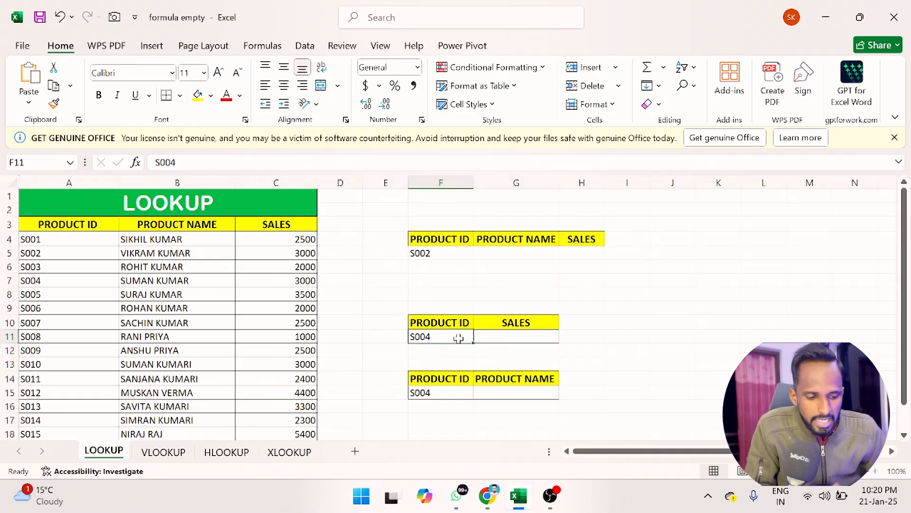
pyautogui.click(504, 340)
pyautogui.click(412, 394)
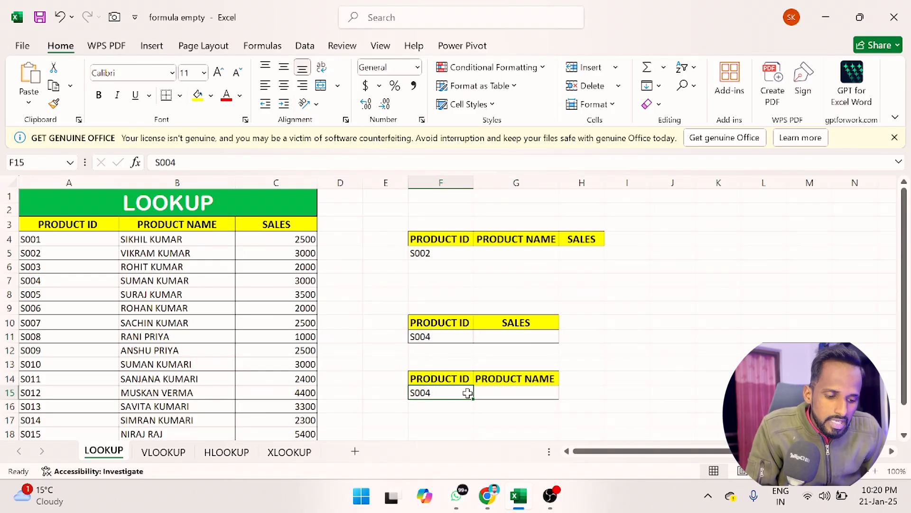
pyautogui.click(500, 394)
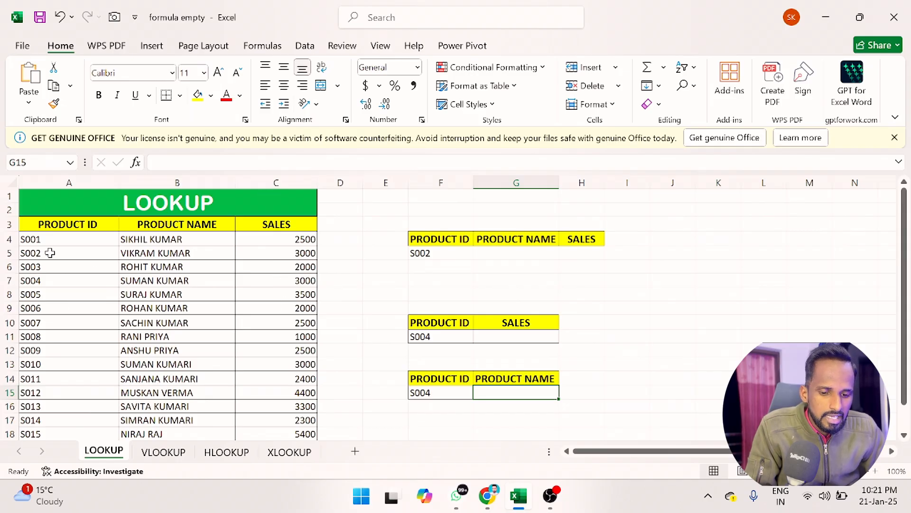
pyautogui.click(41, 279)
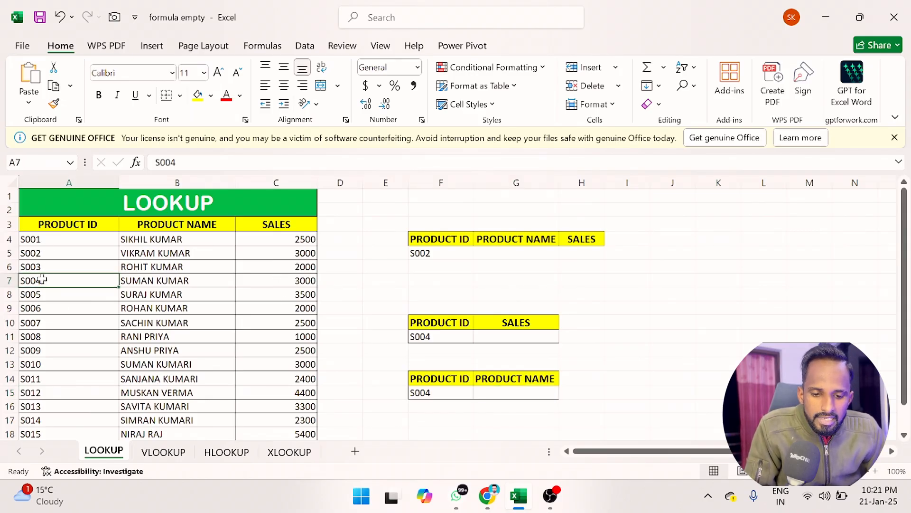
pyautogui.click(271, 275)
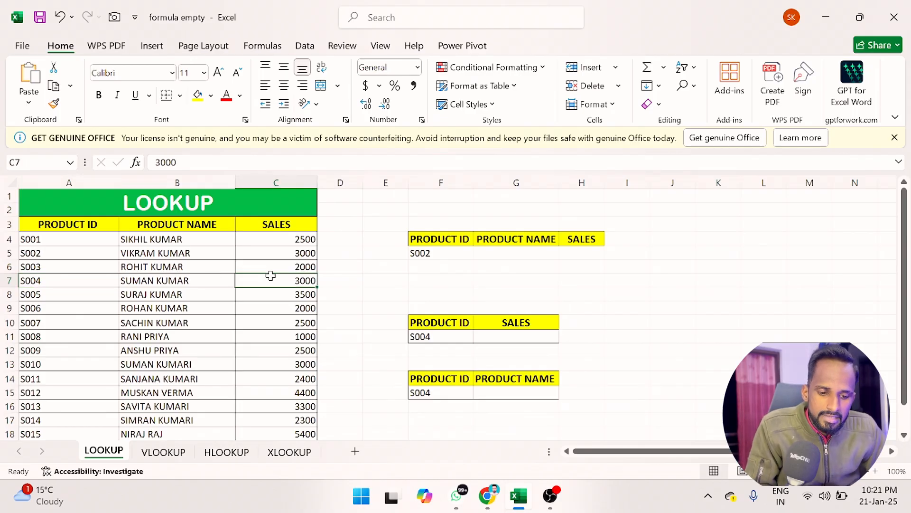
# Step: In G11, enter a LOOKUP formula that looks up F11 in the range A4:C18
pyautogui.click(495, 339)
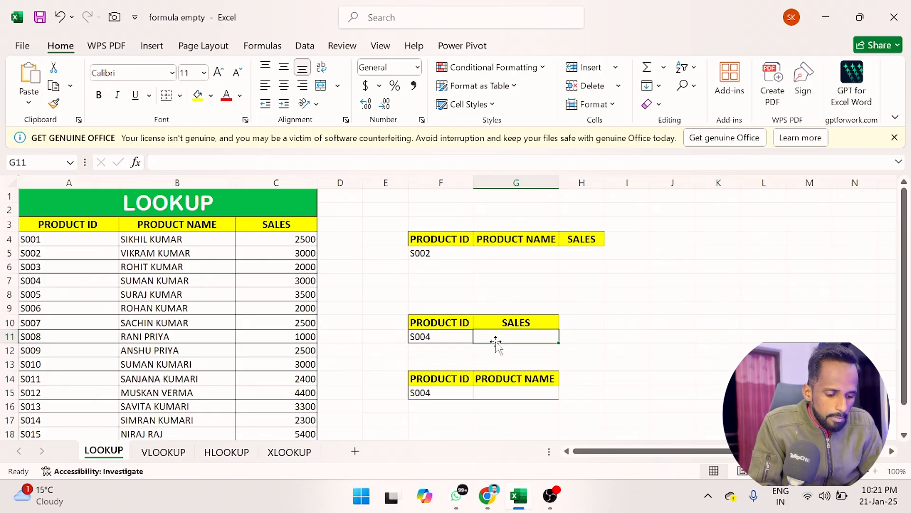
pyautogui.write('=L')
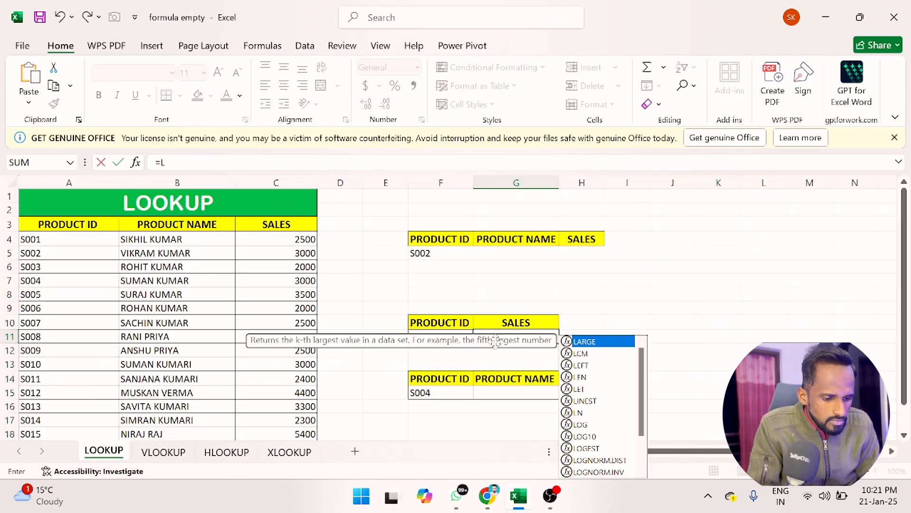
pyautogui.write('OO')
pyautogui.press('Tab')
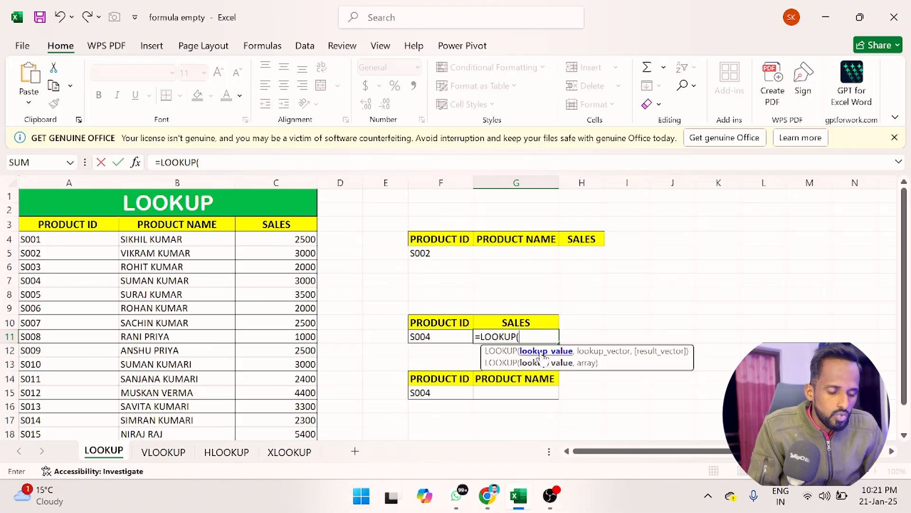
pyautogui.click(431, 338)
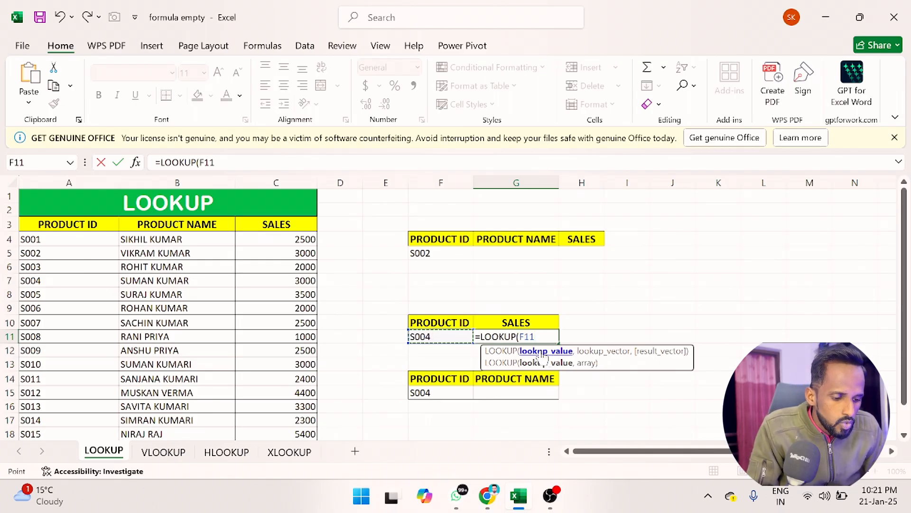
pyautogui.write(',')
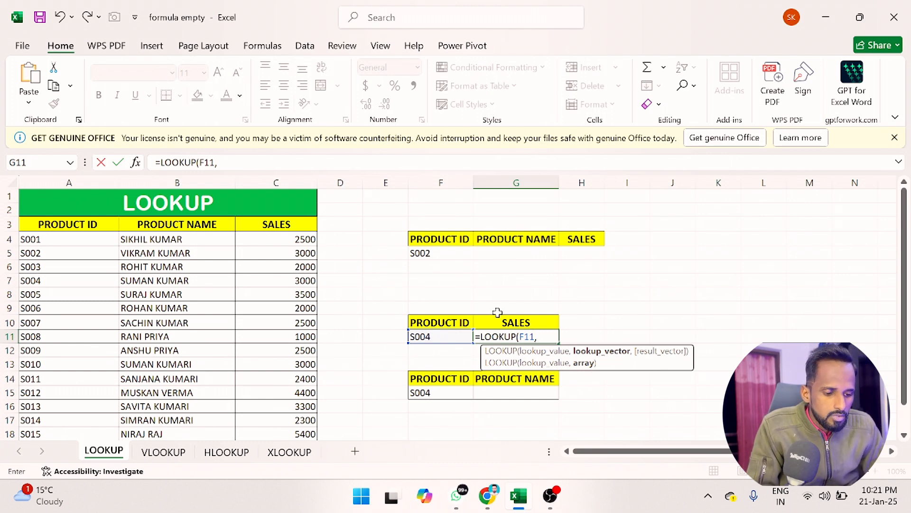
pyautogui.click(52, 240)
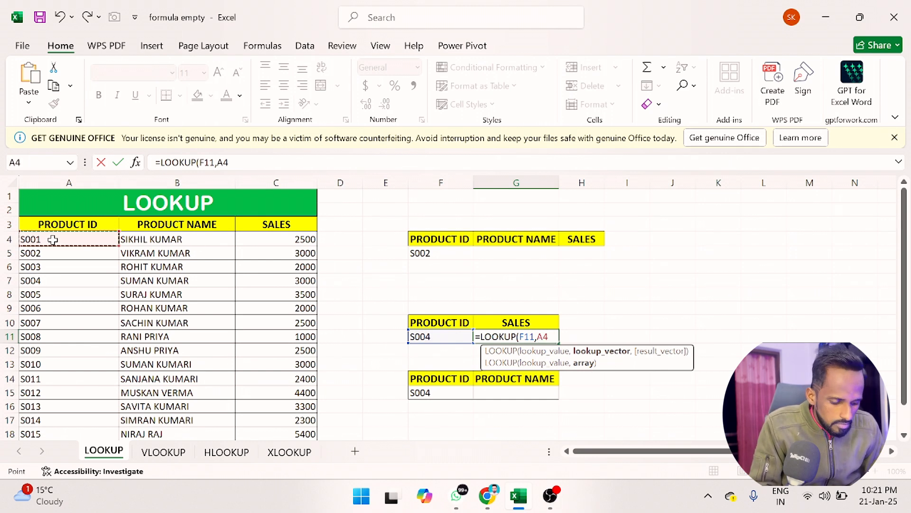
pyautogui.hotkey('ctrl', 'shift', 'Right')
pyautogui.hotkey('ctrl', 'shift', 'Down')
pyautogui.scroll(-3, 232, 301)
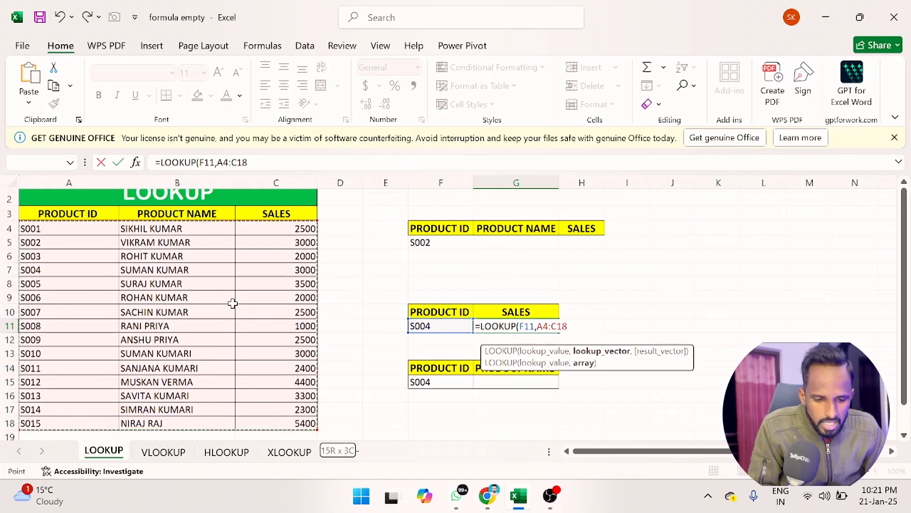
pyautogui.scroll(3, 107, 196)
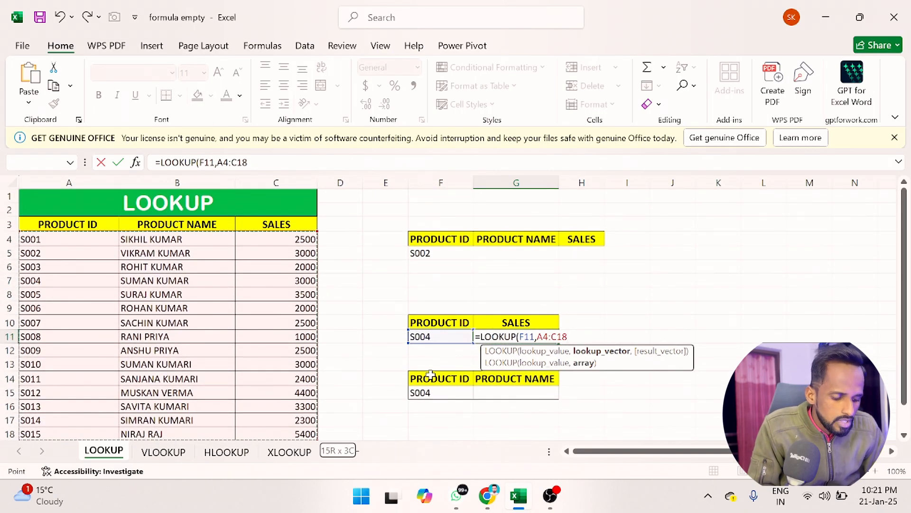
pyautogui.press('Return')
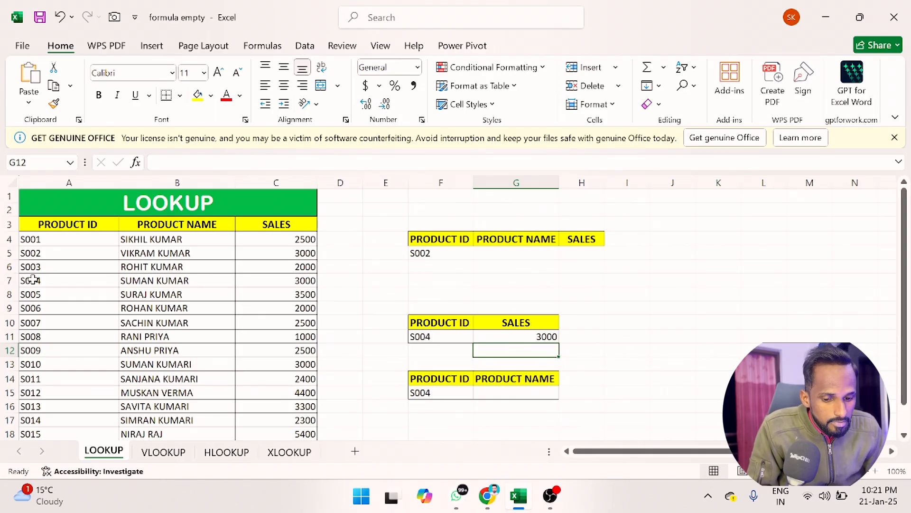
# Step: Change the product ID in F11 to S009 and check the formula against row 12
pyautogui.click(8, 281)
pyautogui.click(275, 283)
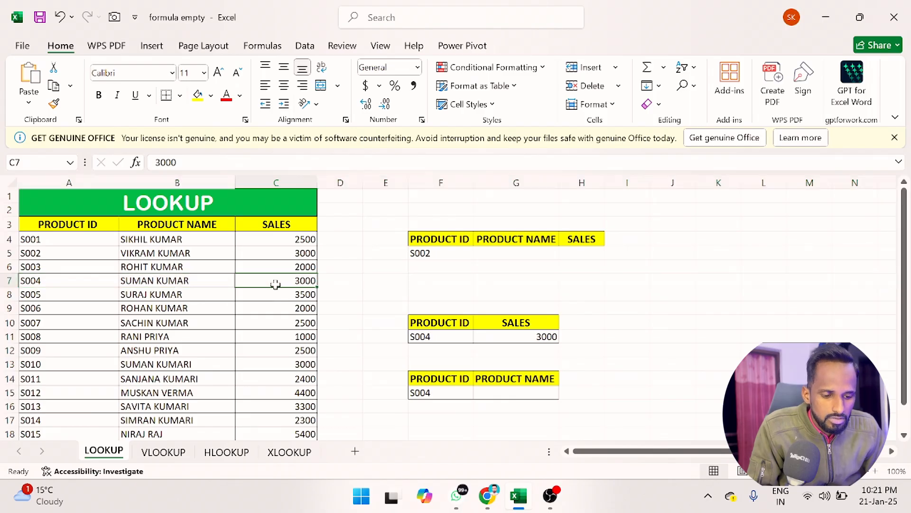
pyautogui.click(455, 340)
pyautogui.doubleClick(448, 338)
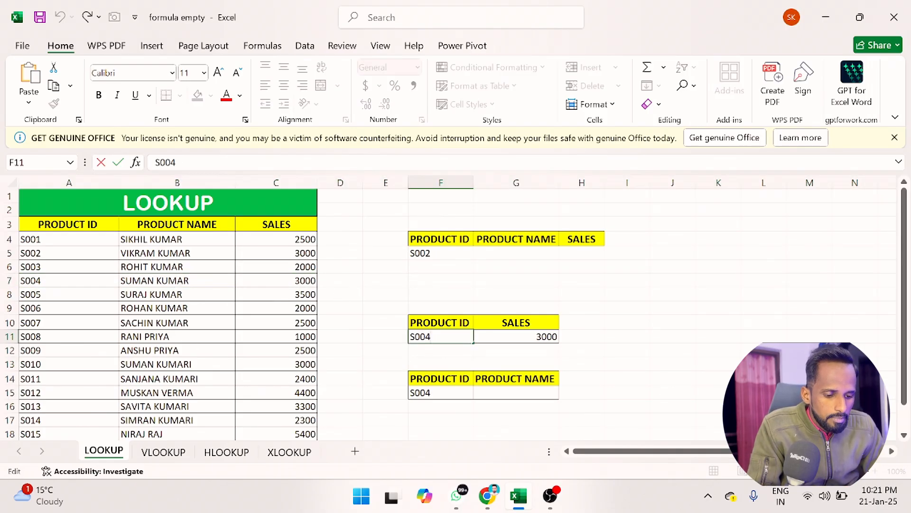
pyautogui.press('BackSpace')
pyautogui.write('9')
pyautogui.press('Return')
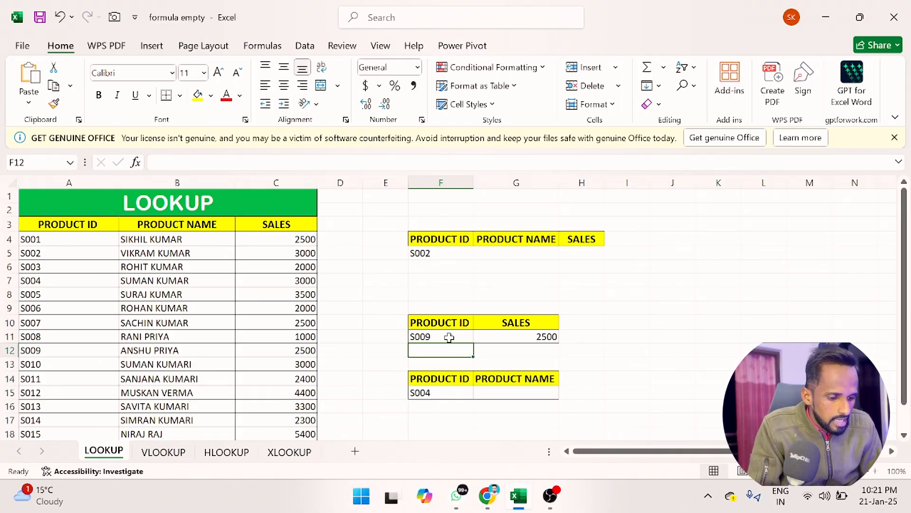
pyautogui.click(531, 337)
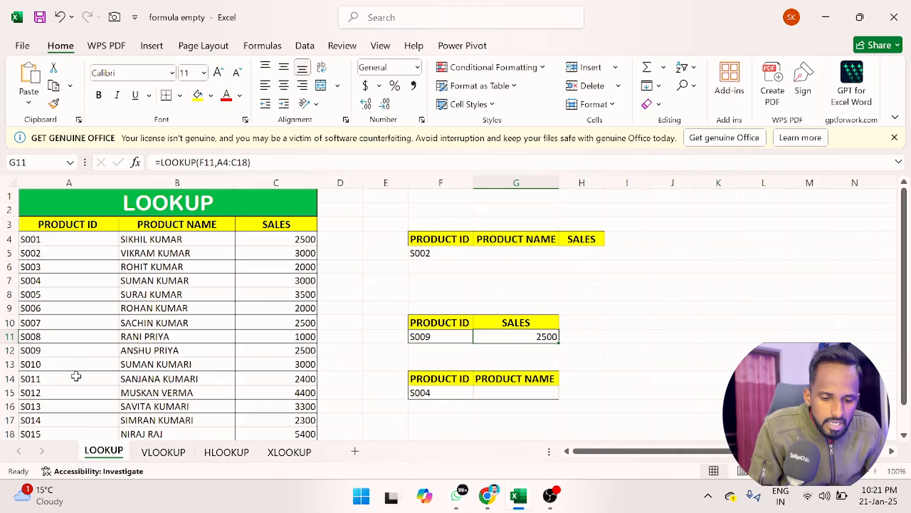
pyautogui.click(9, 351)
pyautogui.click(301, 350)
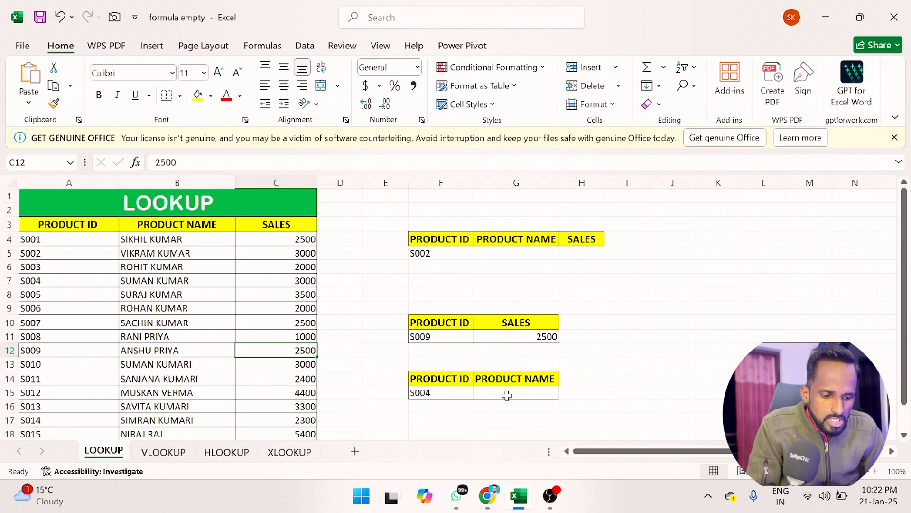
# Step: In G15, enter a LOOKUP formula that looks up F15 in the range A3:B17
pyautogui.click(507, 395)
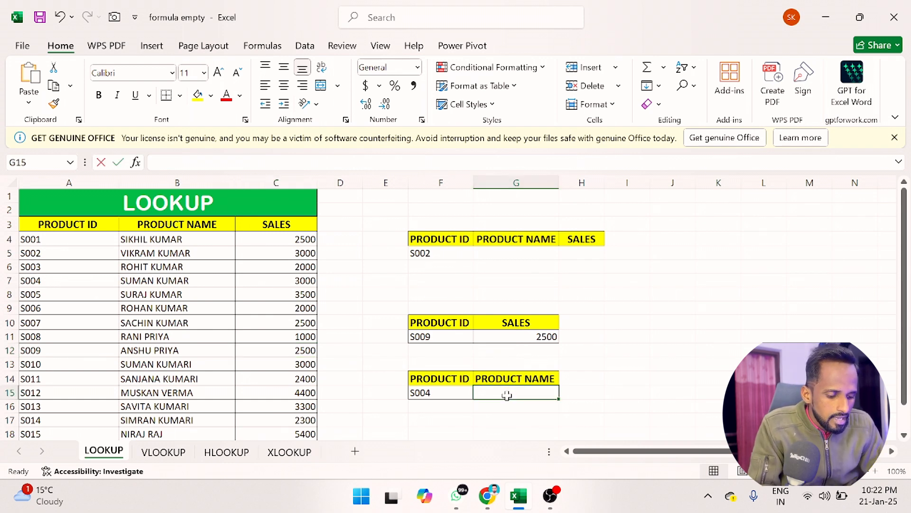
pyautogui.write('=LOOKUP(')
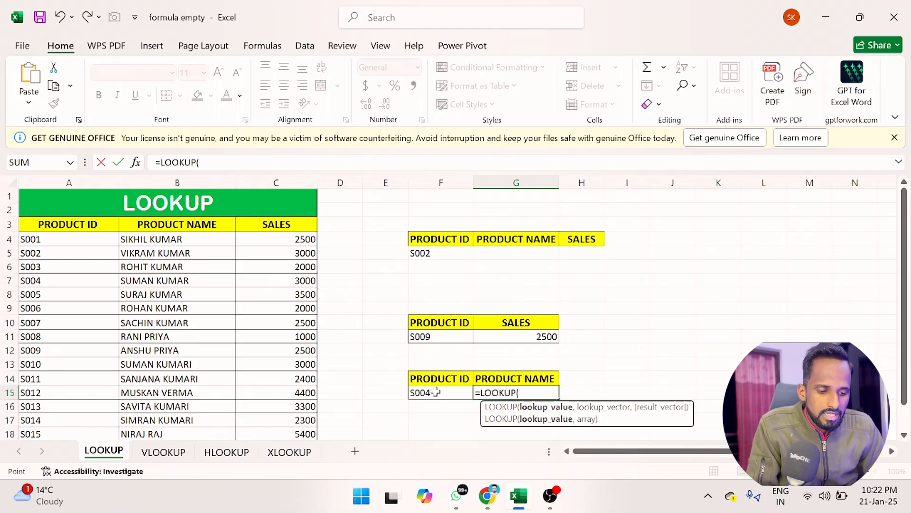
pyautogui.click(436, 392)
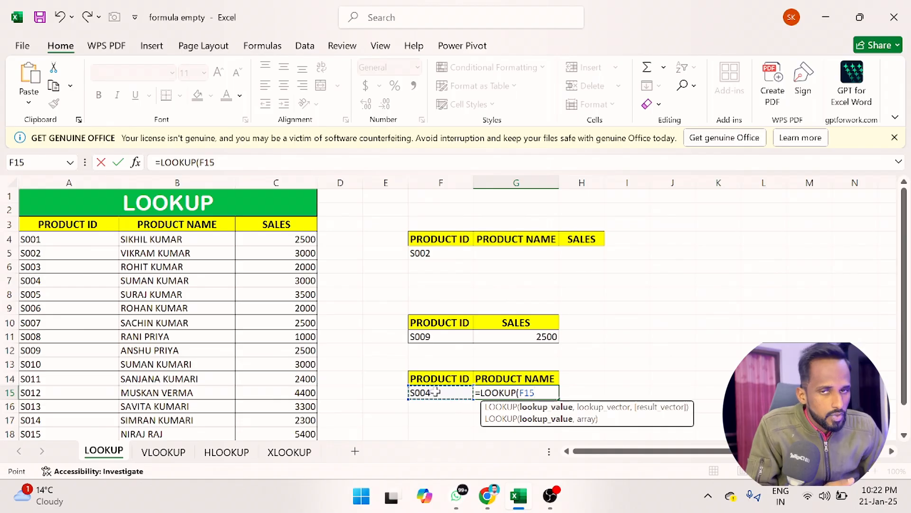
pyautogui.write(',')
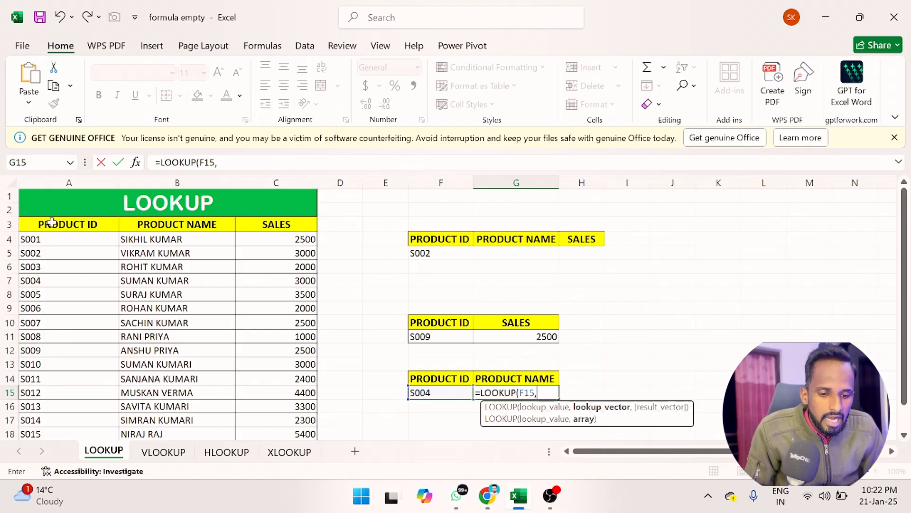
pyautogui.moveTo(51, 222); pyautogui.dragTo(132, 398)
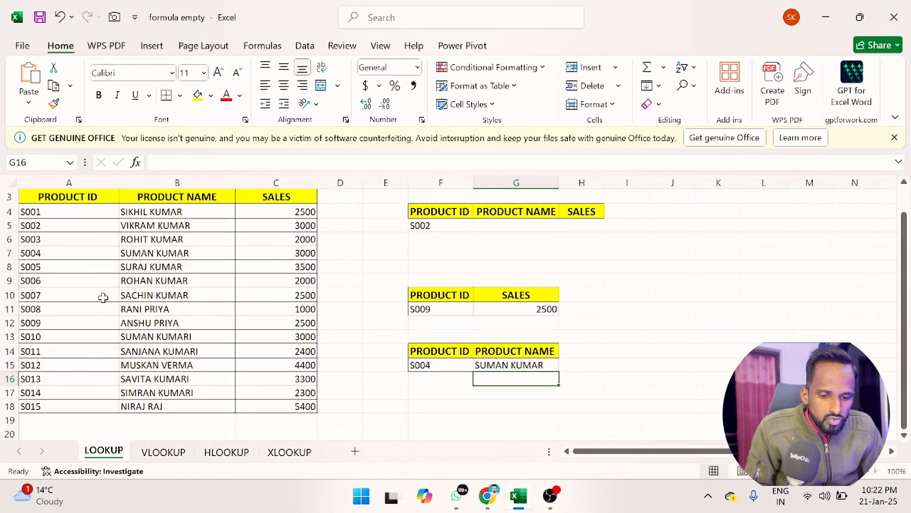
# Step: Change the product ID in F15 to S006
pyautogui.click(134, 257)
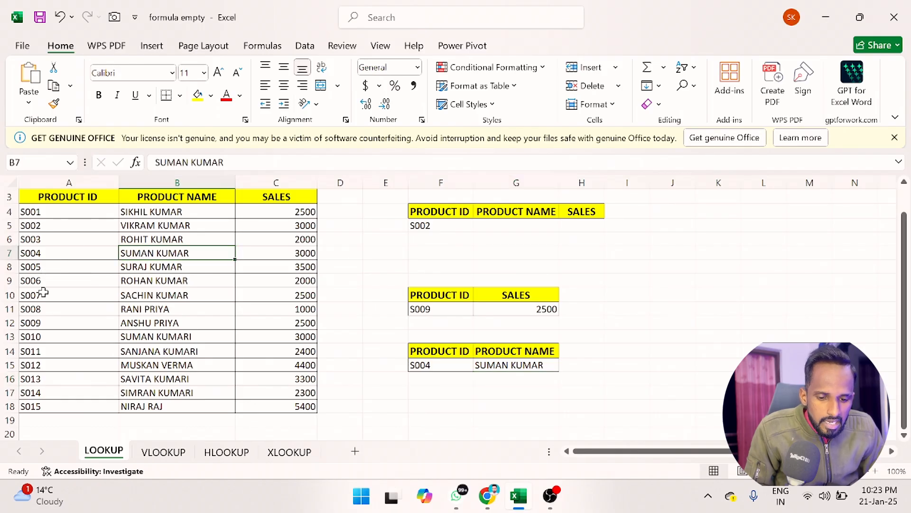
pyautogui.click(452, 363)
pyautogui.press('F2')
pyautogui.press('BackSpace')
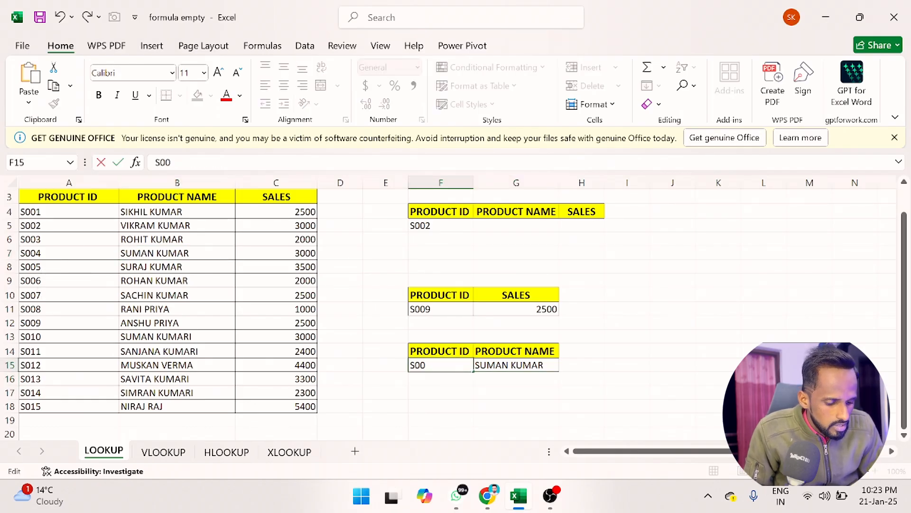
pyautogui.press('Return')
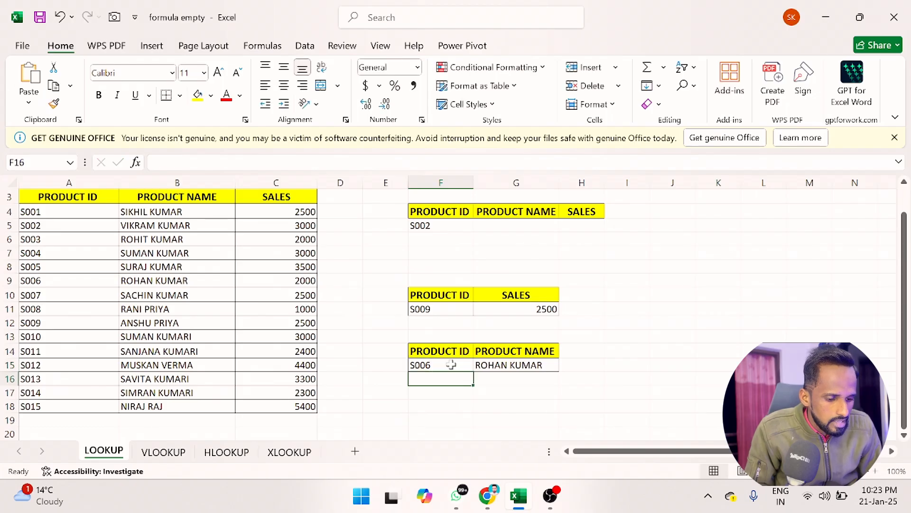
# Step: Compare the S006 row of the product table with the product name returned in G15
pyautogui.click(9, 277)
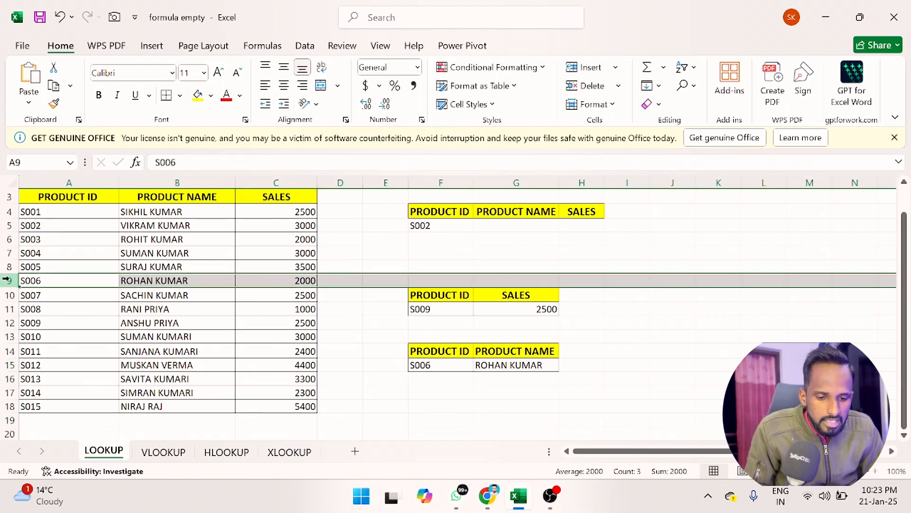
pyautogui.click(143, 281)
pyautogui.click(497, 364)
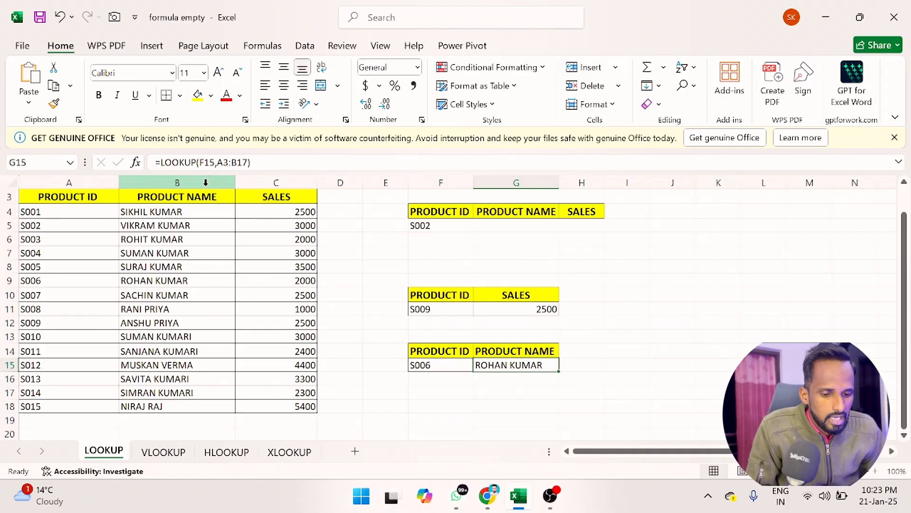
pyautogui.click(287, 193)
# Step: In G5, enter a LOOKUP formula that looks up F5 in the range A4:B18
pyautogui.click(505, 225)
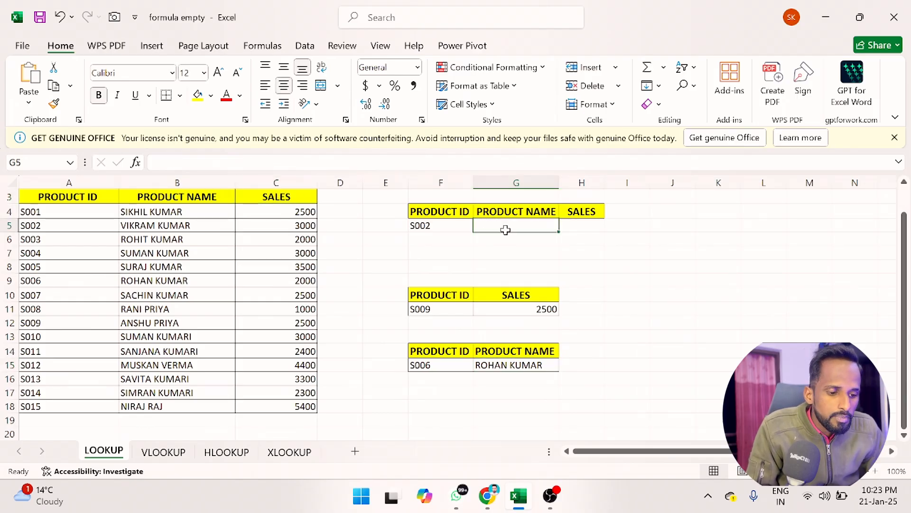
pyautogui.click(586, 226)
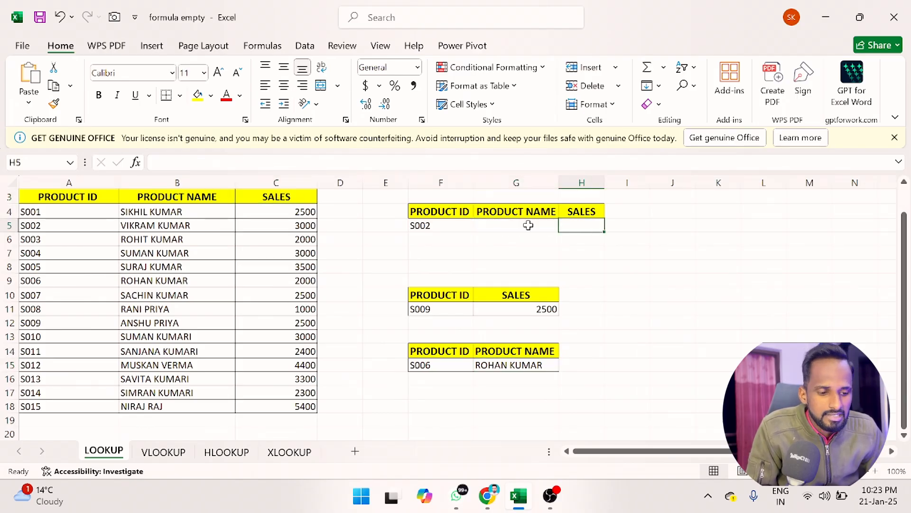
pyautogui.click(528, 225)
pyautogui.write('=LOOKUP(')
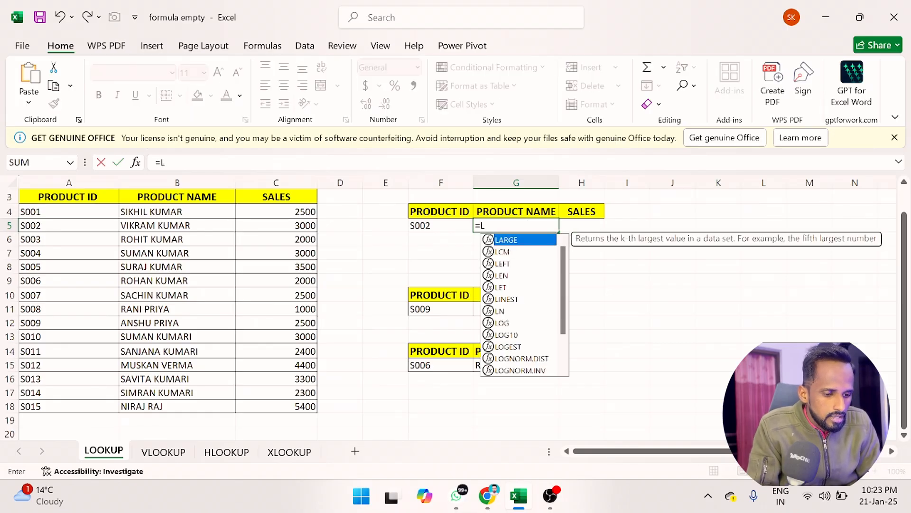
pyautogui.click(441, 227)
pyautogui.write(',')
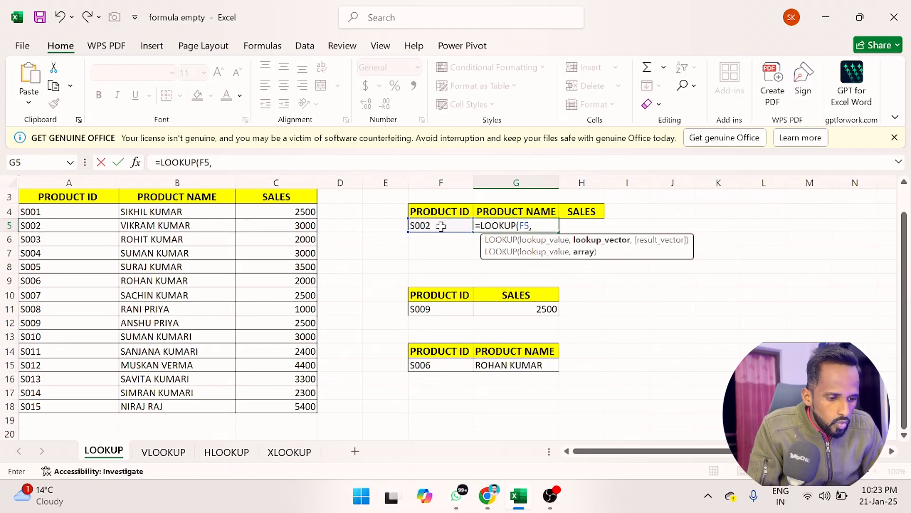
pyautogui.moveTo(49, 212); pyautogui.dragTo(167, 408)
pyautogui.press('Return')
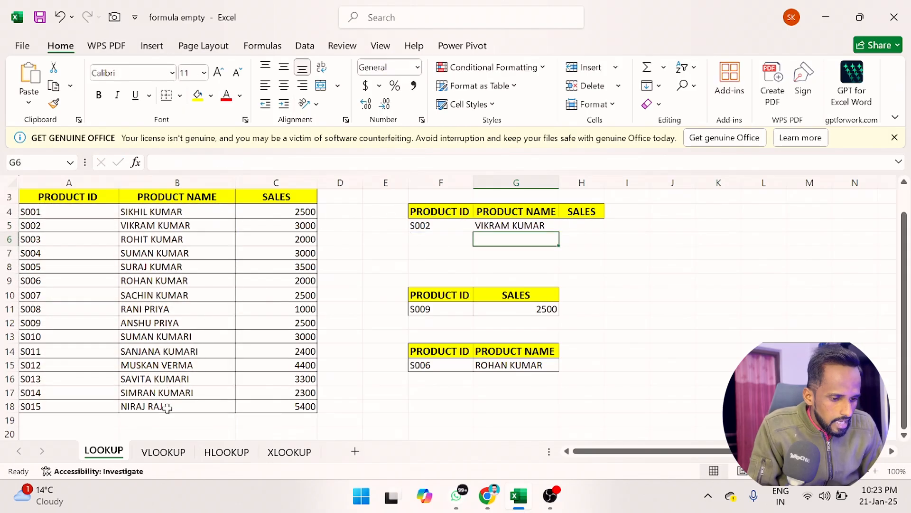
# Step: Try to enter a LOOKUP formula in H5 that looks up F5 in the range A4:C18
pyautogui.click(582, 230)
pyautogui.write('=')
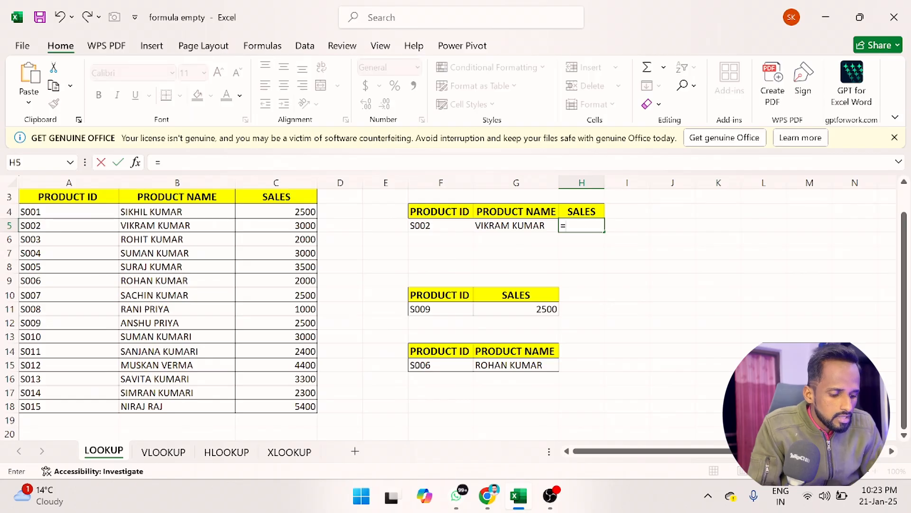
pyautogui.write('LOO')
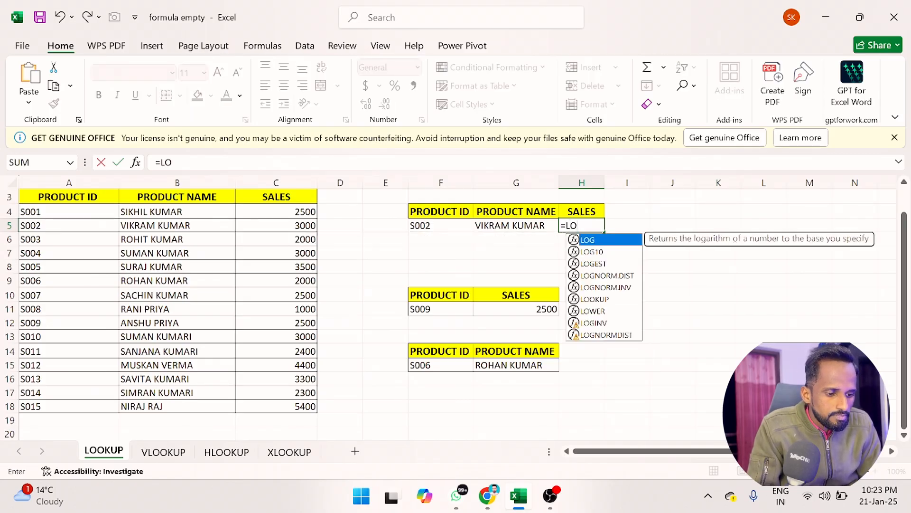
pyautogui.press('Tab')
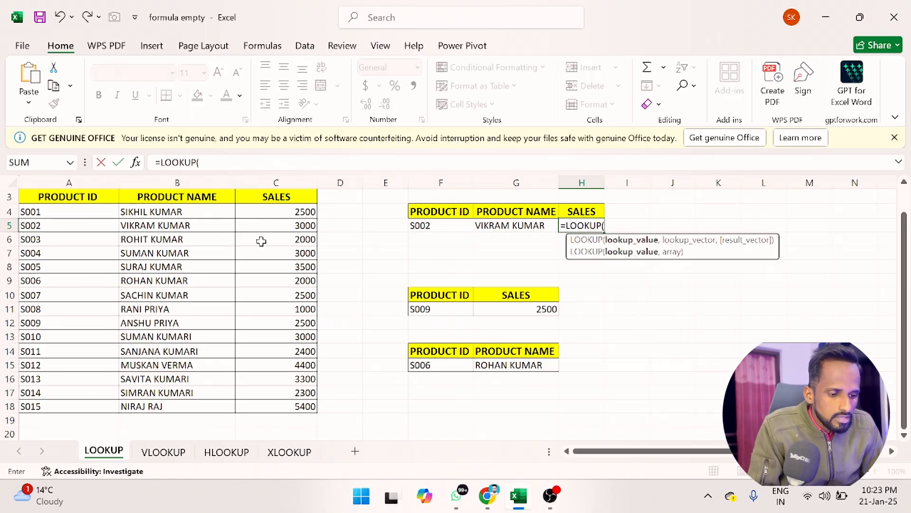
pyautogui.click(459, 227)
pyautogui.write(',')
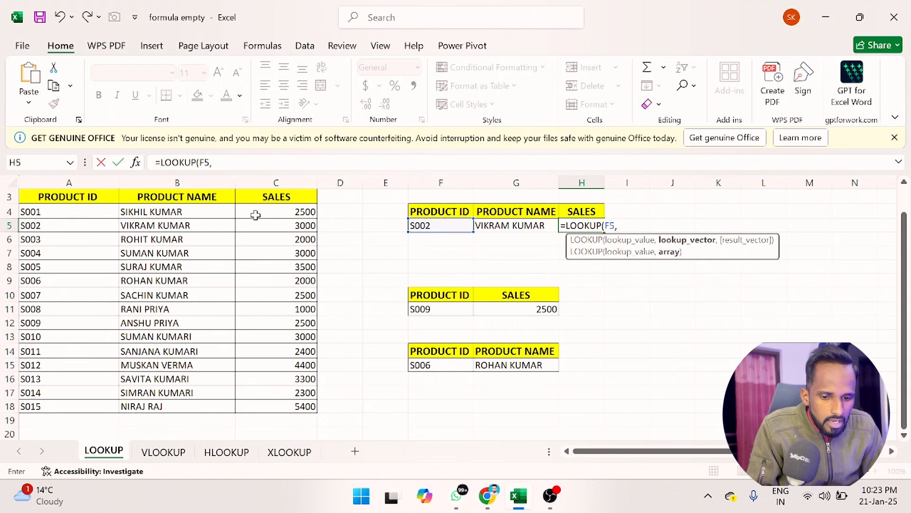
pyautogui.click(81, 209)
pyautogui.hotkey('ctrl', 'shift', 'Right')
pyautogui.hotkey('ctrl', 'shift', 'Down')
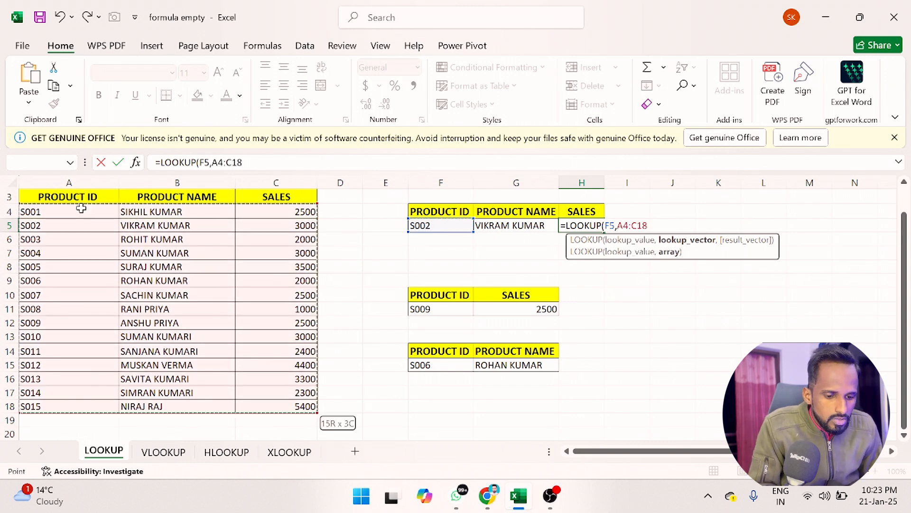
pyautogui.click(82, 208)
pyautogui.press('Return')
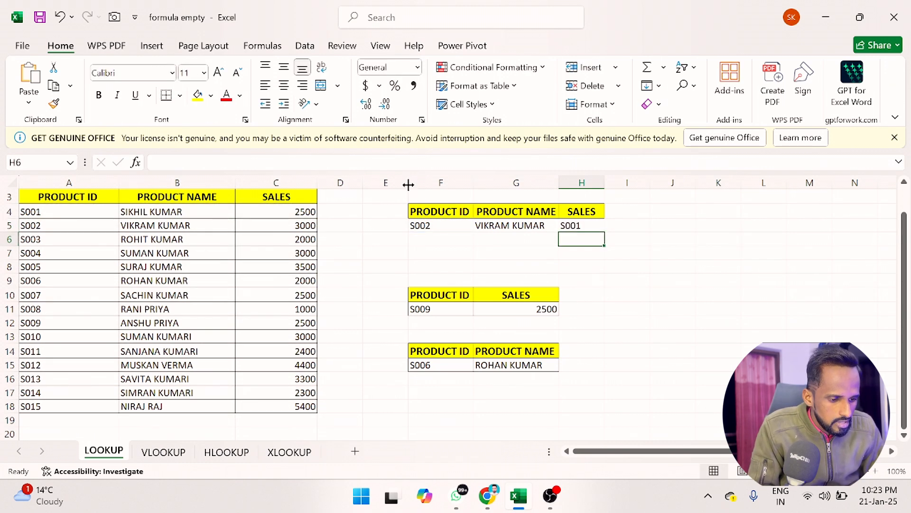
# Step: Edit the H5 formula so it looks up F5 in the range A4:C18
pyautogui.press('Up')
pyautogui.press('F2')
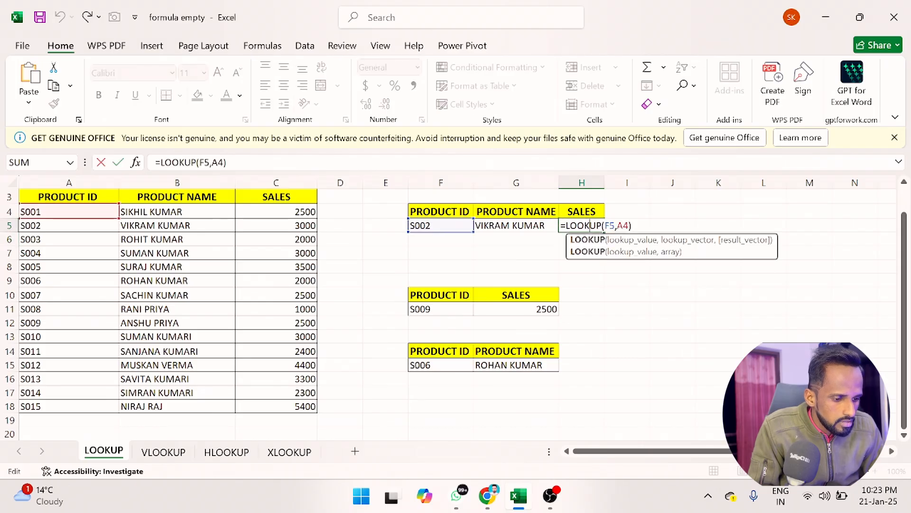
pyautogui.click(640, 231)
pyautogui.doubleClick(606, 229)
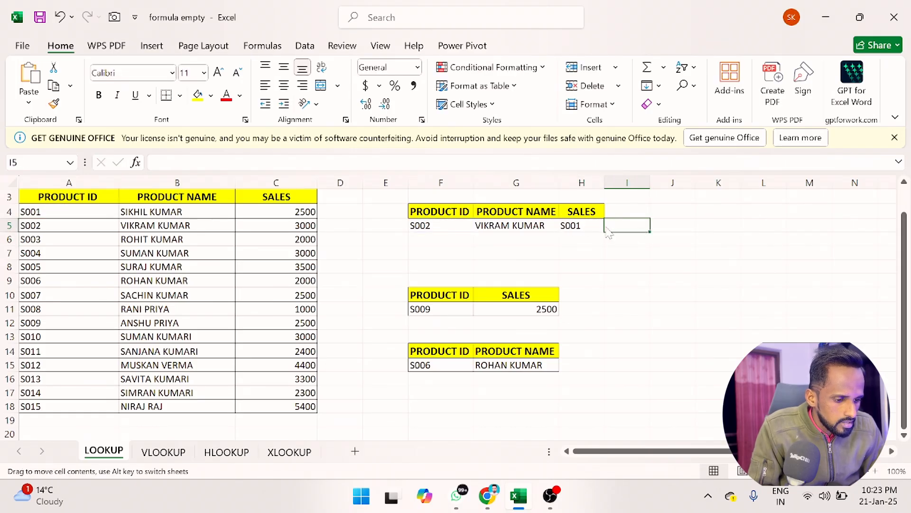
pyautogui.doubleClick(580, 227)
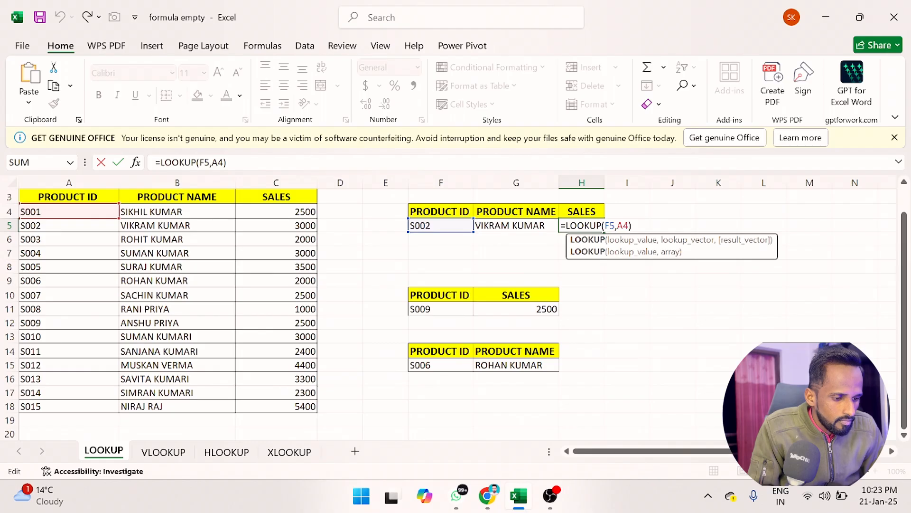
pyautogui.press('BackSpace')
pyautogui.press('BackSpace')
pyautogui.press('BackSpace')
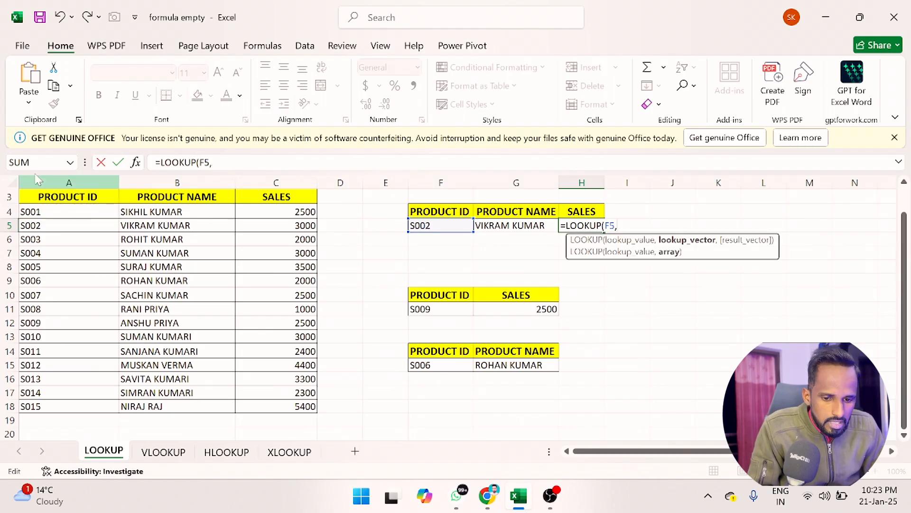
pyautogui.click(44, 212)
pyautogui.hotkey('ctrl', 'shift', 'Right')
pyautogui.hotkey('ctrl', 'shift', 'Down')
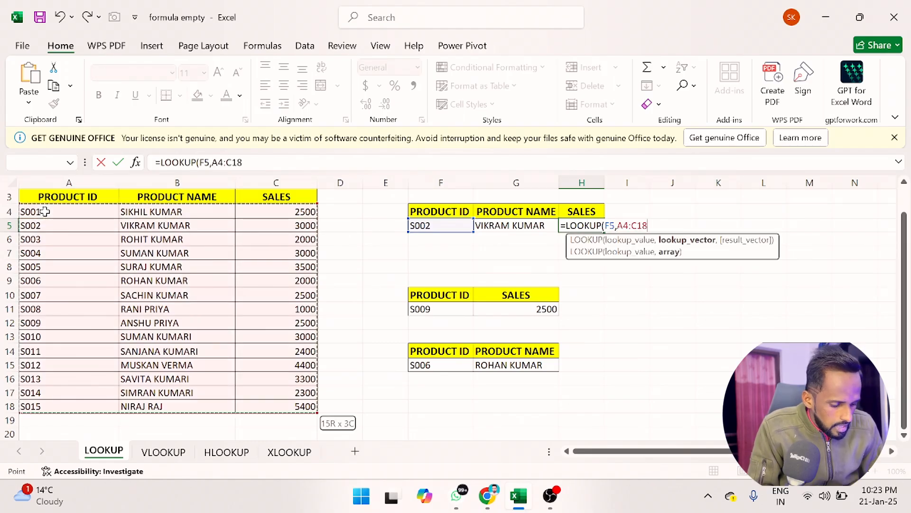
pyautogui.press('Return')
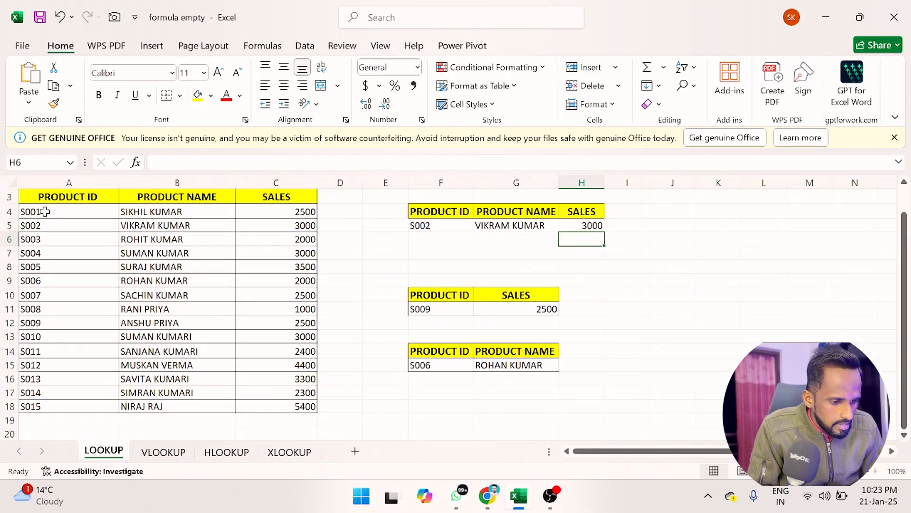
# Step: Change the product ID in F5 to S005 and compare with row 8 of the product table
pyautogui.doubleClick(431, 223)
pyautogui.press('BackSpace')
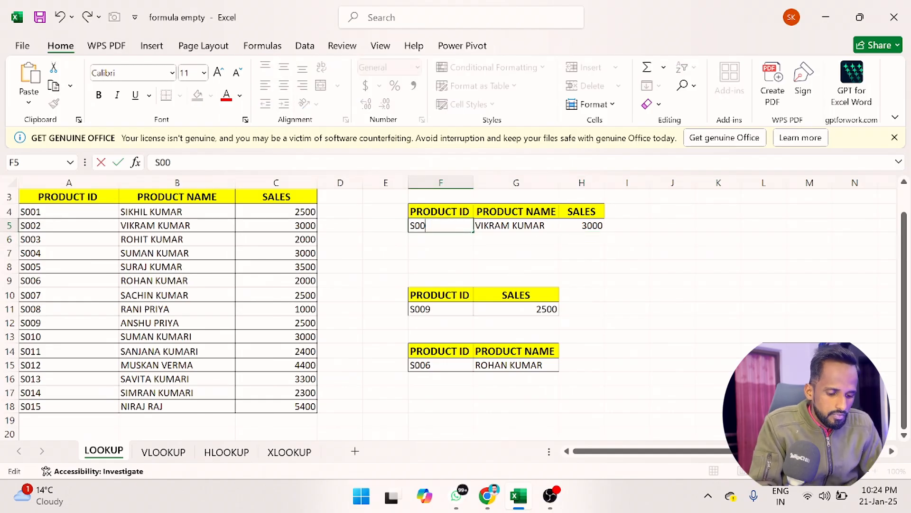
pyautogui.write('5')
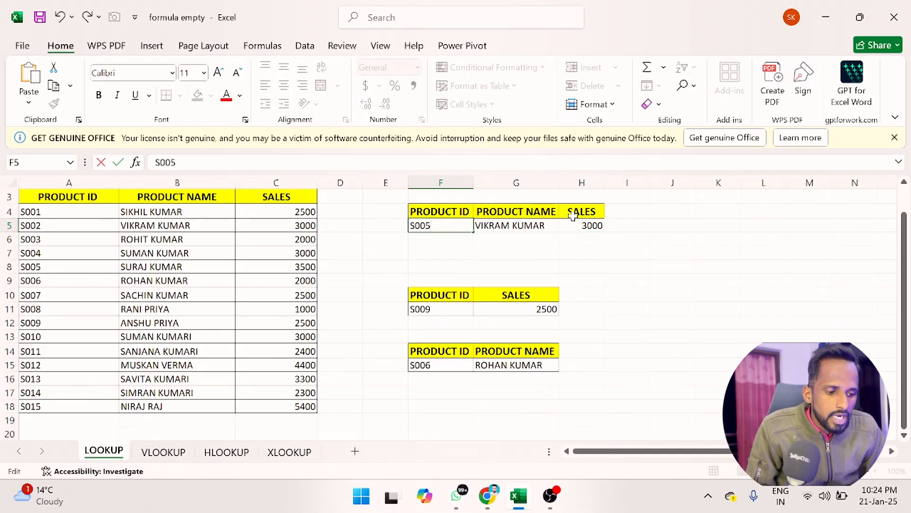
pyautogui.press('Return')
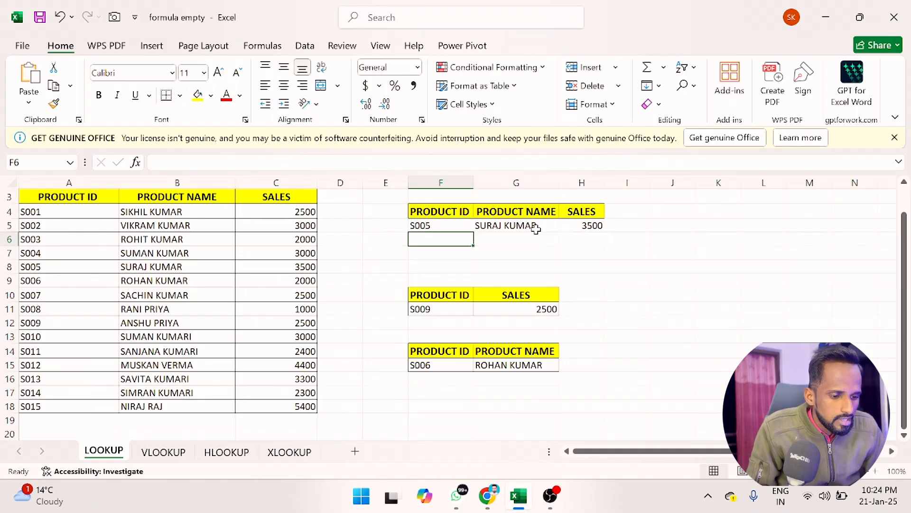
pyautogui.click(9, 266)
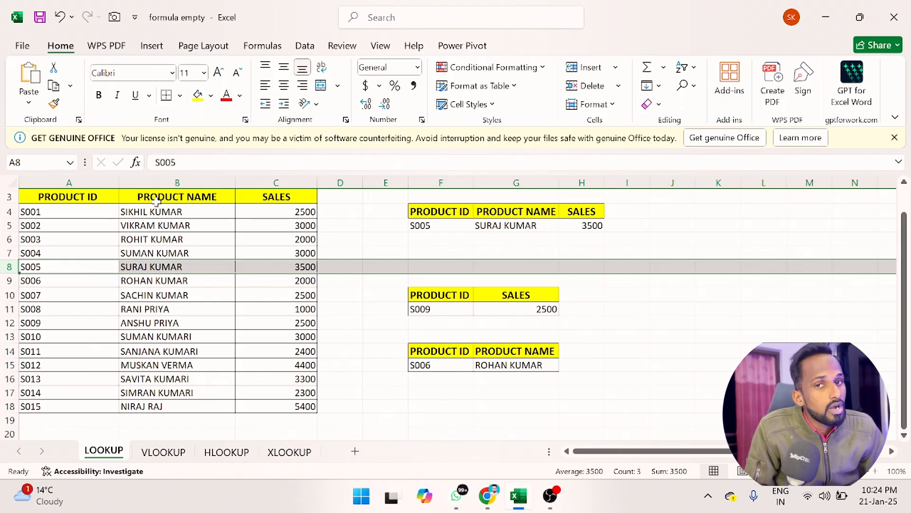
# Step: Open the VLOOKUP and HLOOKUP sheets and review the VLOOKUP sheet's tables
pyautogui.click(163, 452)
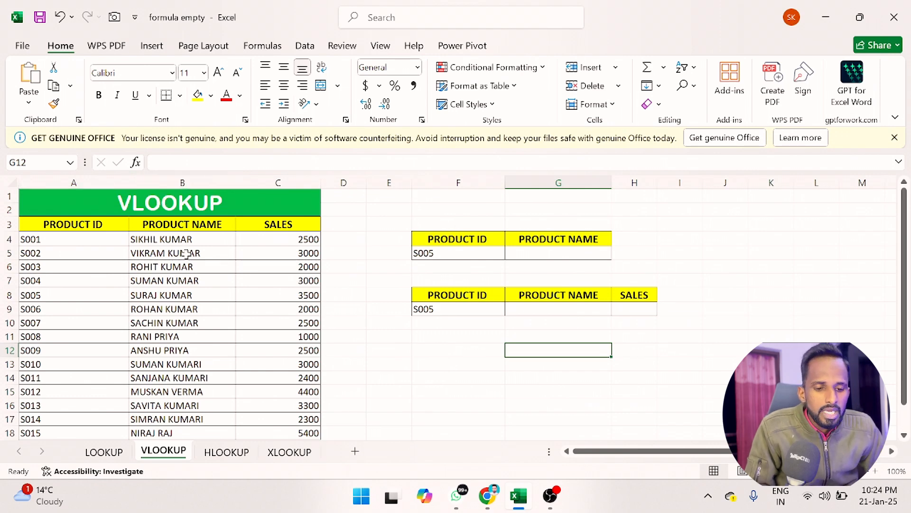
pyautogui.click(215, 450)
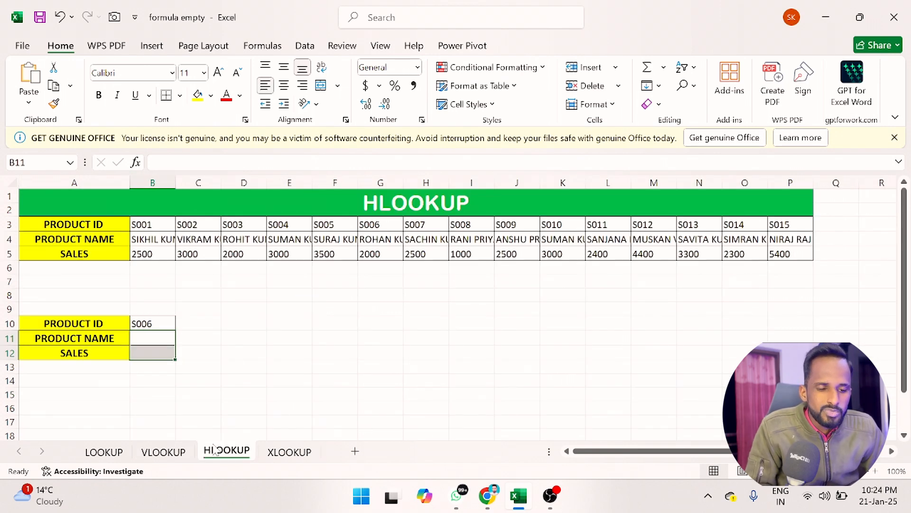
pyautogui.click(159, 454)
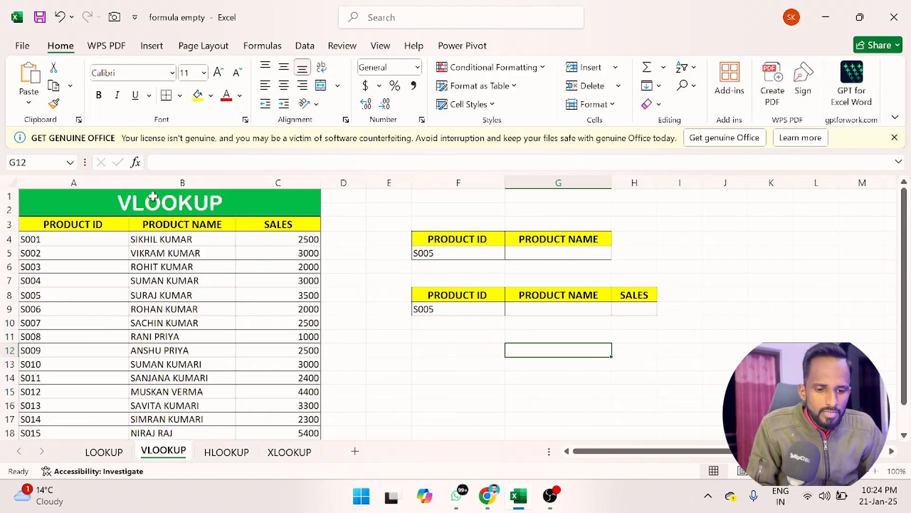
pyautogui.scroll(-1, 242, 288)
pyautogui.scroll(-2, 242, 288)
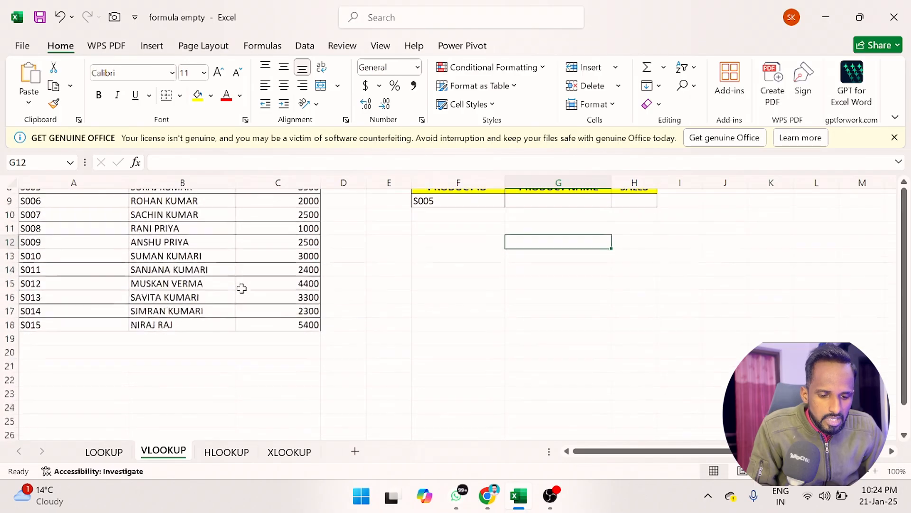
# Step: Switch briefly to the HLOOKUP sheet, return to VLOOKUP, and review the product table in A3:C18
pyautogui.scroll(1, 240, 288)
pyautogui.click(226, 452)
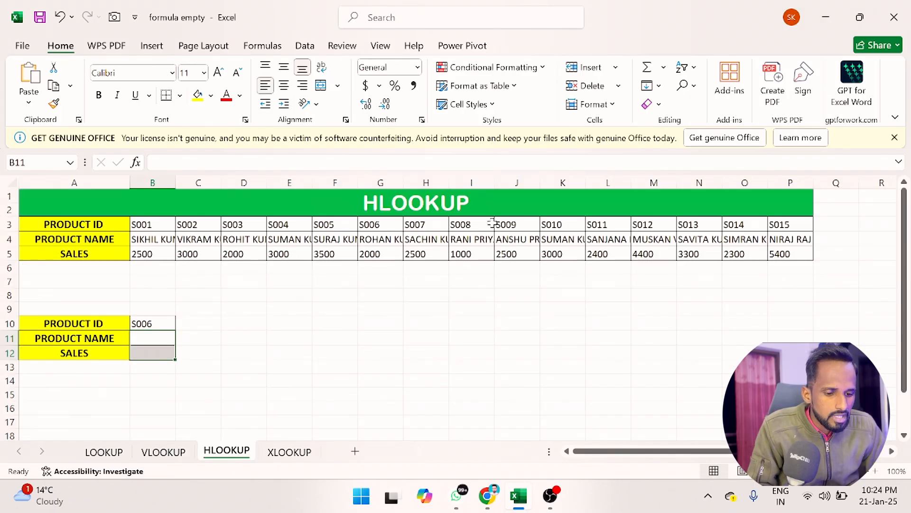
pyautogui.click(171, 454)
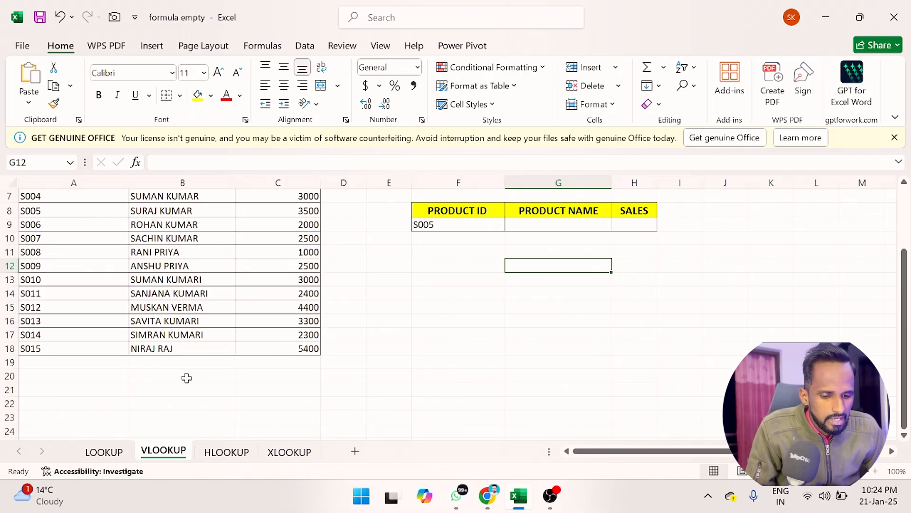
pyautogui.scroll(2, 186, 378)
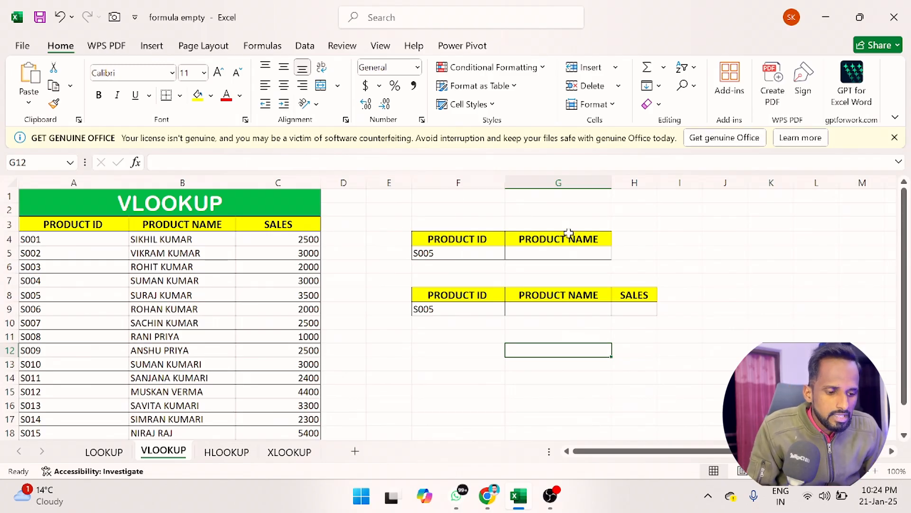
pyautogui.moveTo(58, 224); pyautogui.dragTo(344, 430)
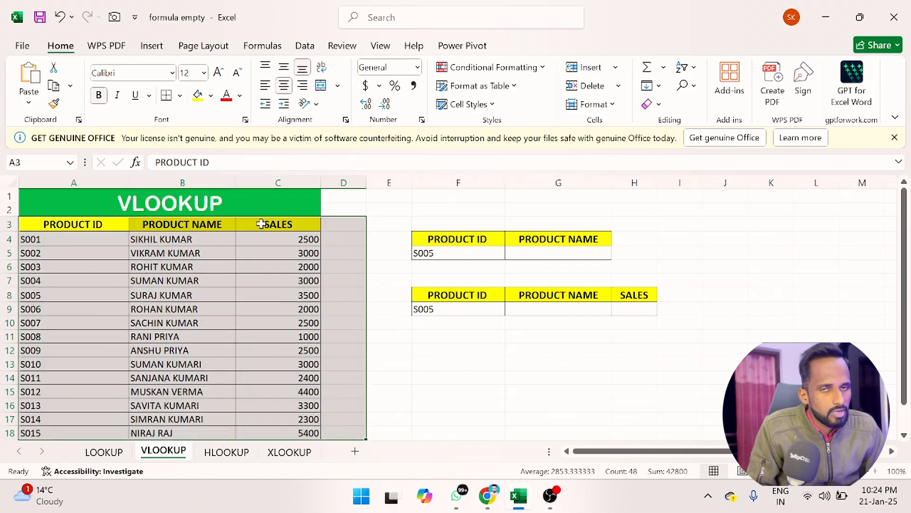
# Step: Enter a VLOOKUP formula in G5 that looks up F5 in A4:C18 and returns column 2
pyautogui.click(545, 252)
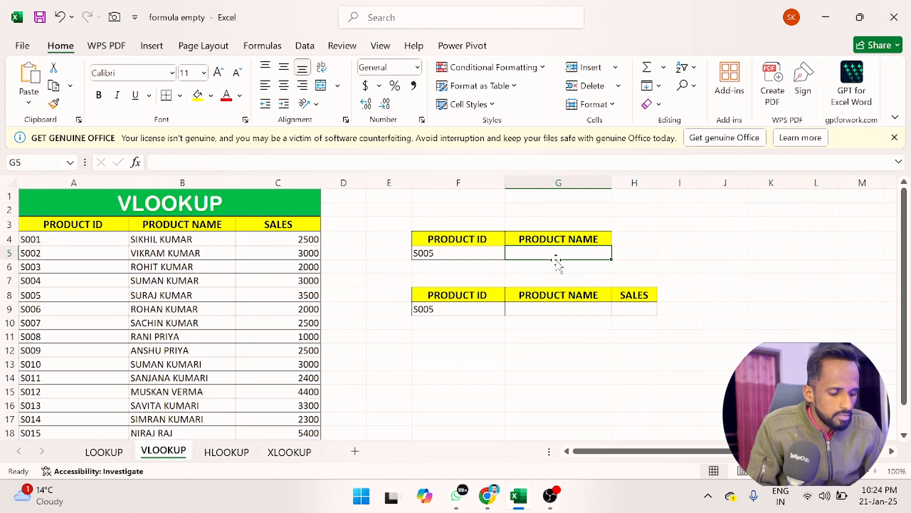
pyautogui.write('=')
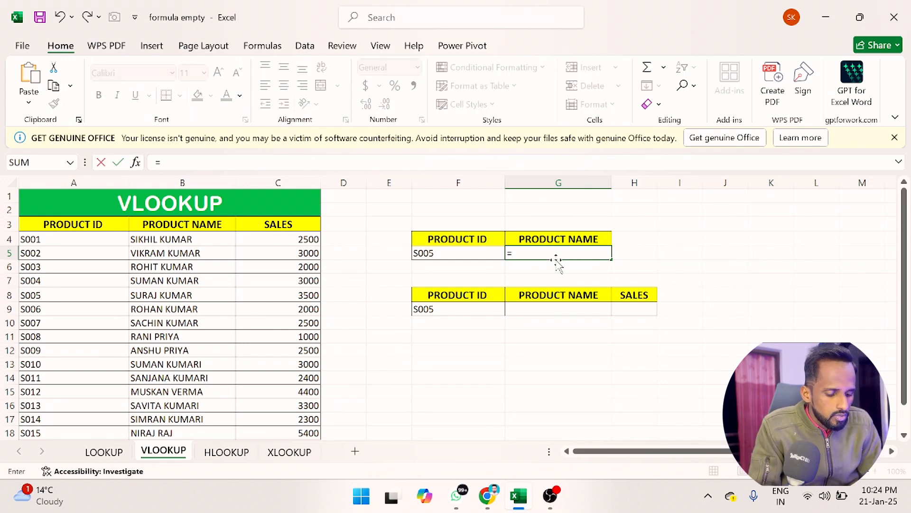
pyautogui.write('VL')
pyautogui.press('Tab')
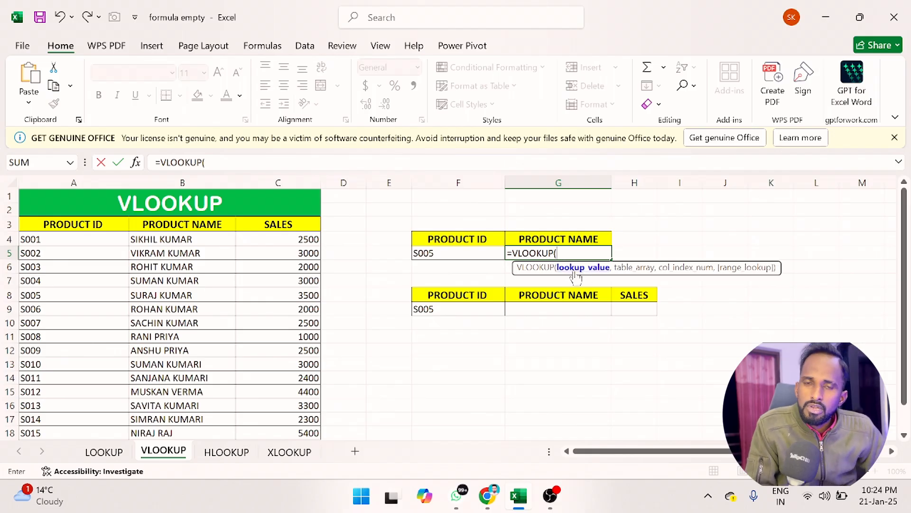
pyautogui.click(465, 254)
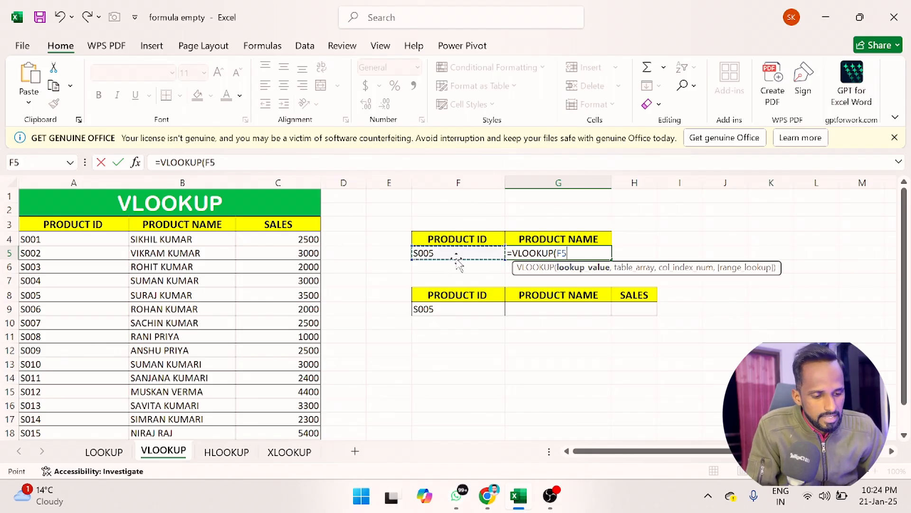
pyautogui.write(',')
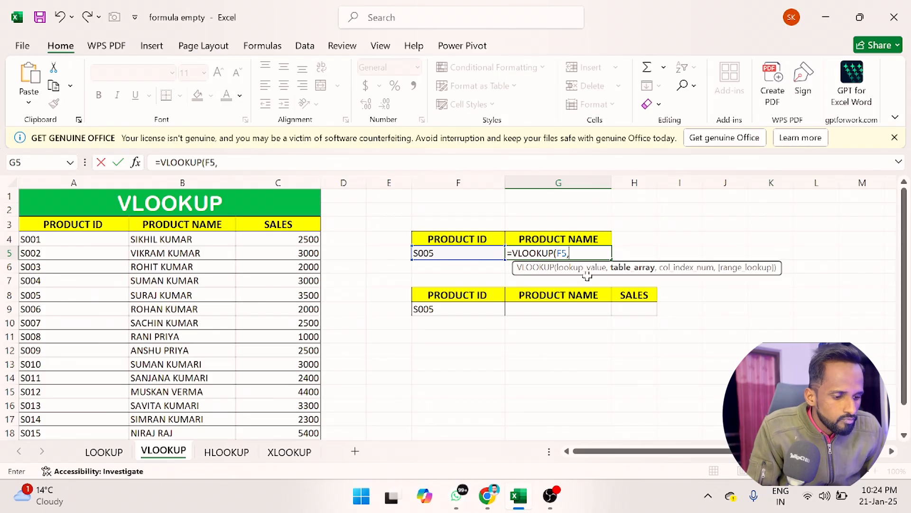
pyautogui.click(53, 244)
pyautogui.hotkey('ctrl', 'shift', 'Right')
pyautogui.hotkey('ctrl', 'shift', 'Down')
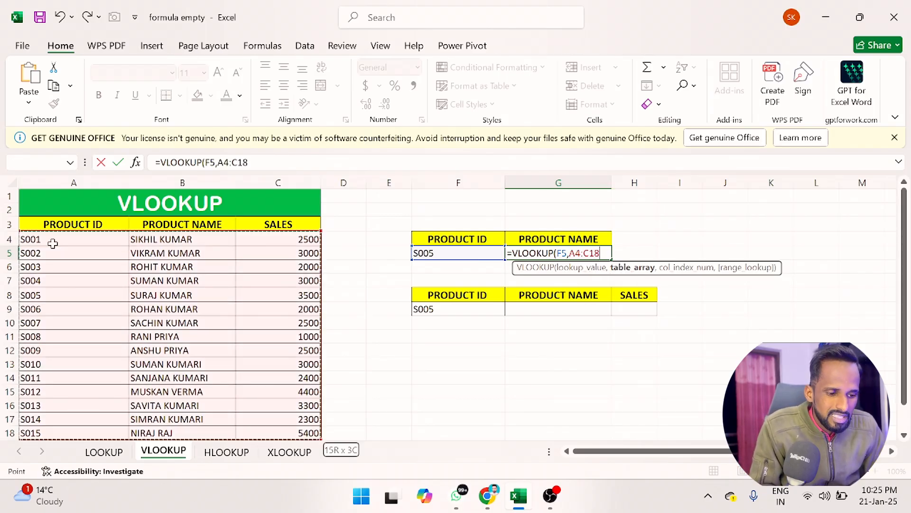
pyautogui.write(',2,')
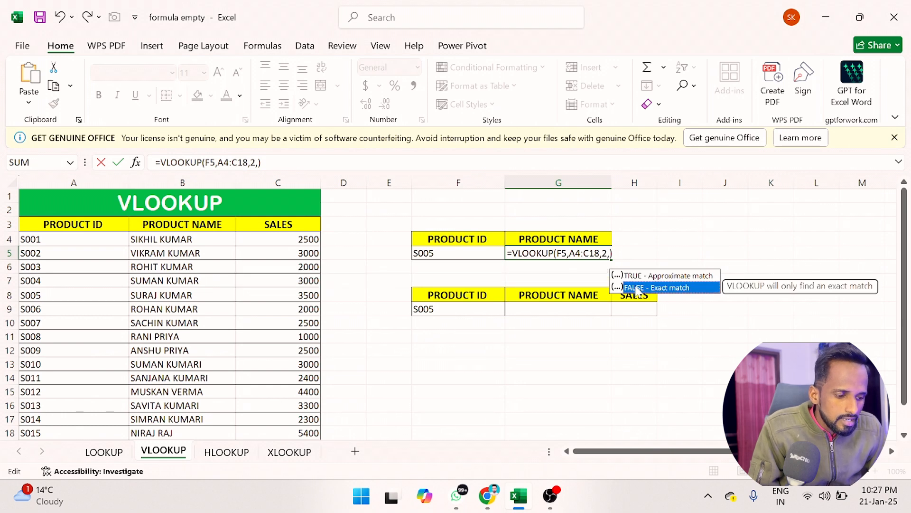
pyautogui.press('Return')
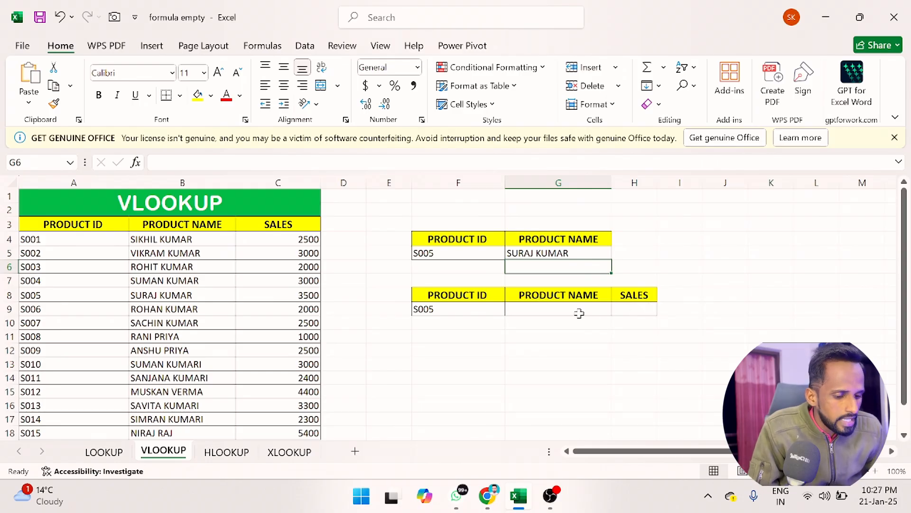
# Step: Enter a VLOOKUP formula in G9 that looks up F9 in A4:C18 and returns column 2
pyautogui.click(541, 307)
pyautogui.write('=')
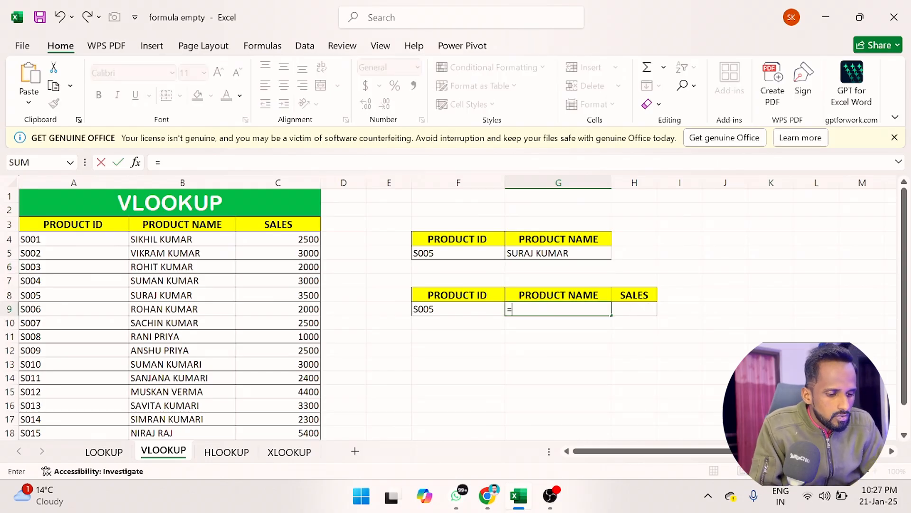
pyautogui.write('VLOOKUP(')
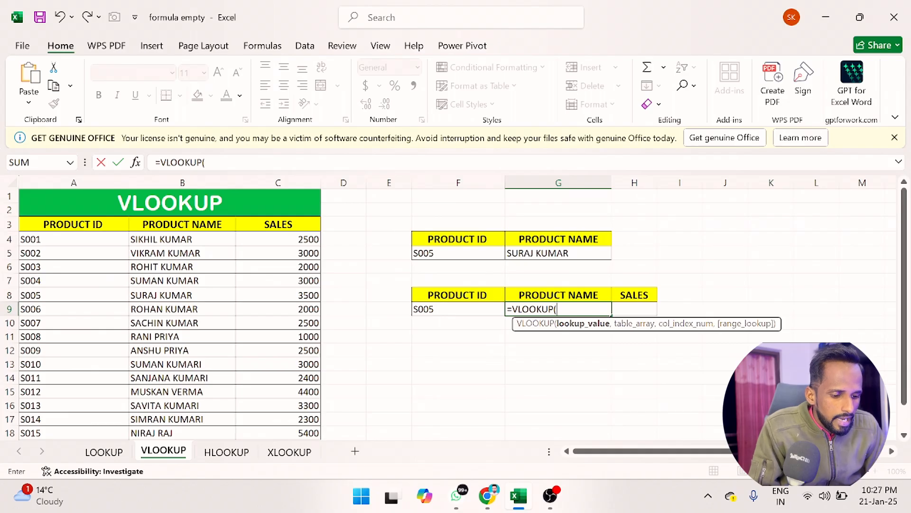
pyautogui.click(460, 309)
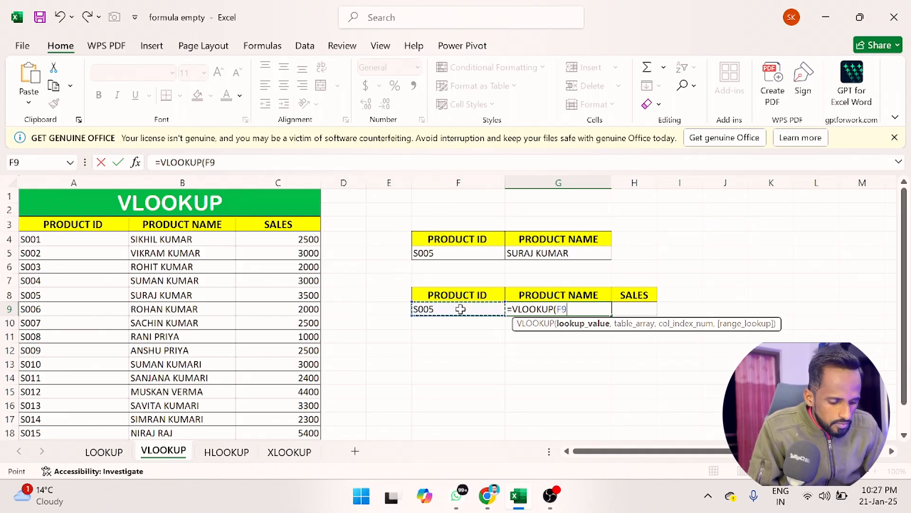
pyautogui.write(',')
pyautogui.click(67, 241)
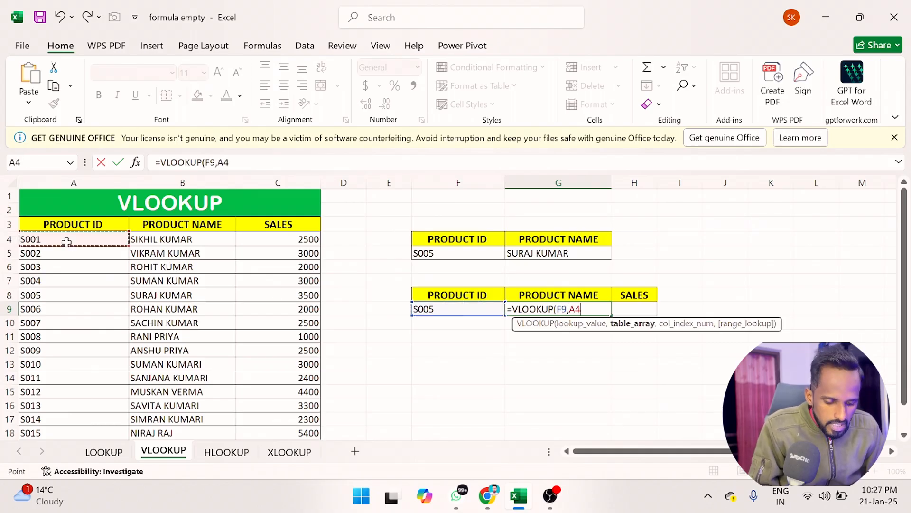
pyautogui.hotkey('ctrl', 'shift', 'Right')
pyautogui.hotkey('ctrl', 'shift', 'Down')
pyautogui.write(',2')
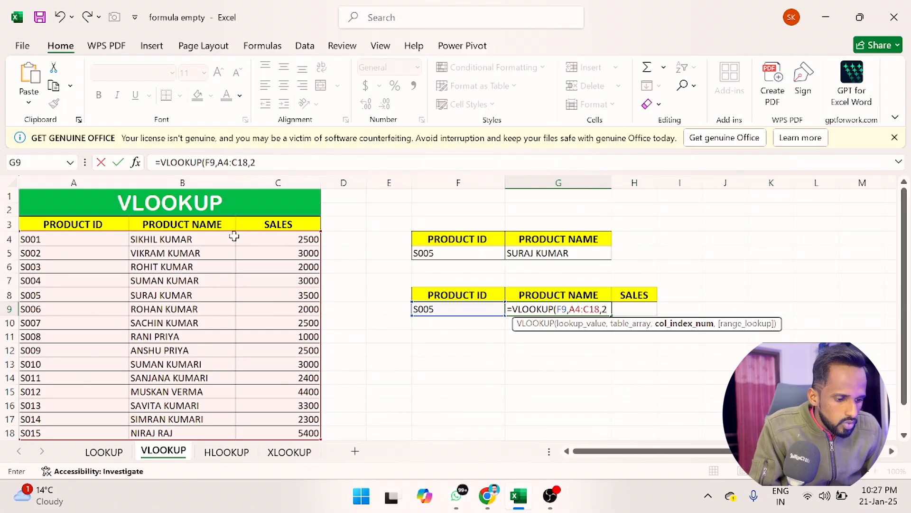
pyautogui.press('Return')
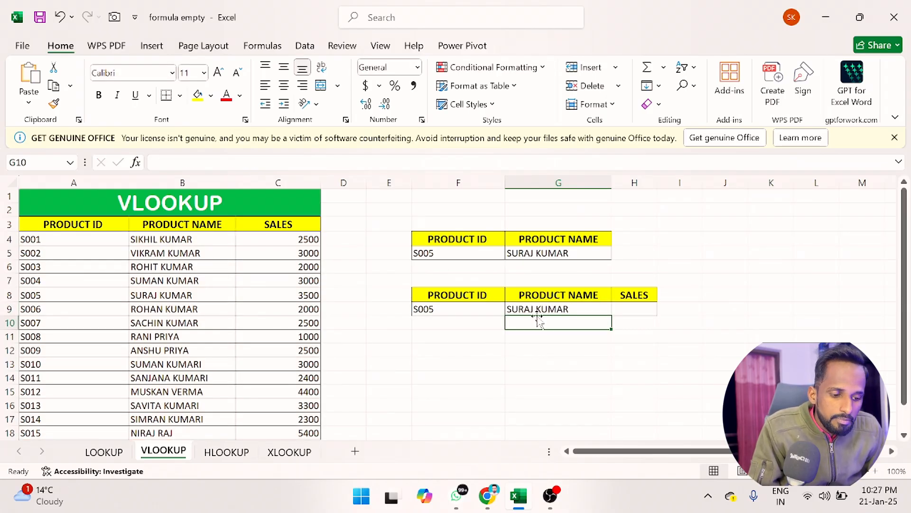
# Step: Enter a VLOOKUP formula in H9 that looks up F9 in A4:C18 and returns column 3, then highlight row 8 to compare
pyautogui.click(634, 310)
pyautogui.write('=')
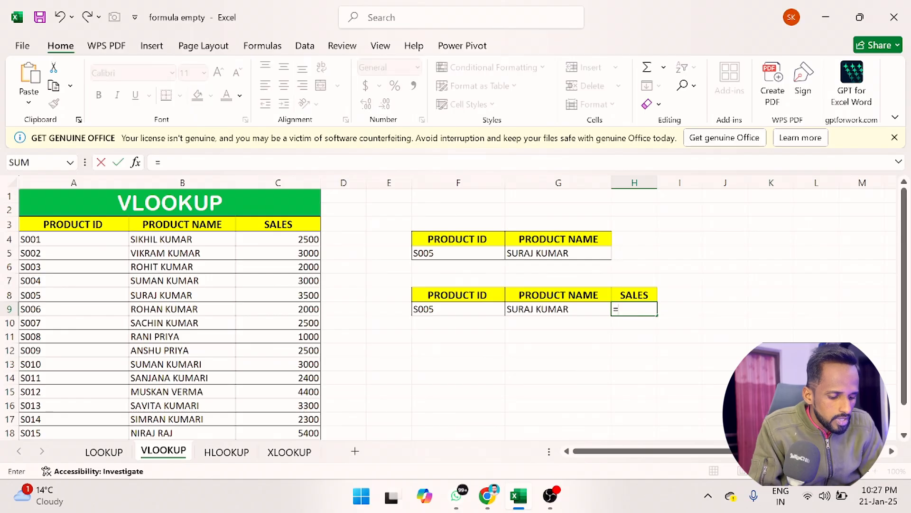
pyautogui.write('VLOOKUP(')
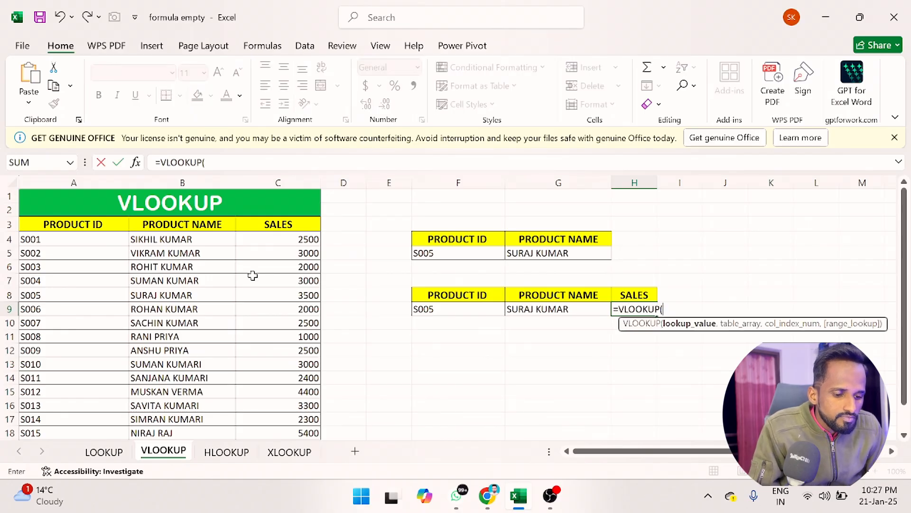
pyautogui.click(481, 309)
pyautogui.write(',')
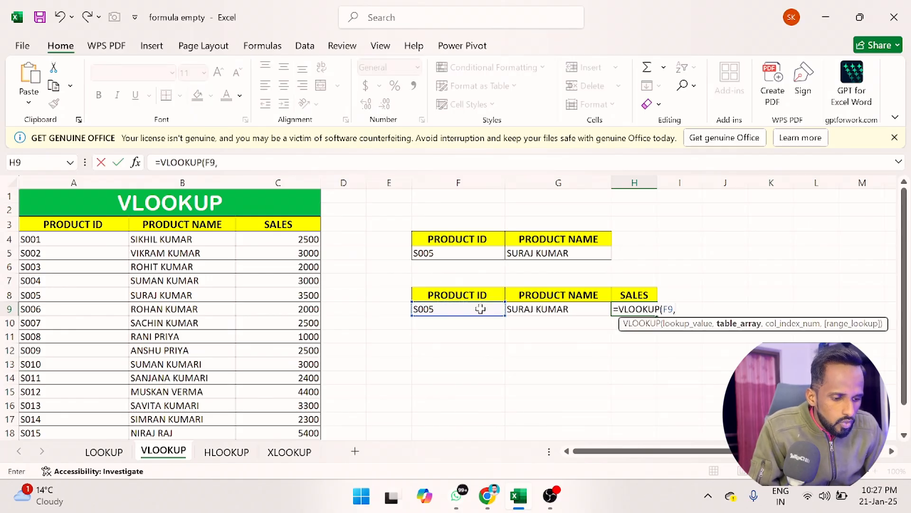
pyautogui.moveTo(30, 239); pyautogui.dragTo(304, 239)
pyautogui.hotkey('ctrl', 'shift', 'Down')
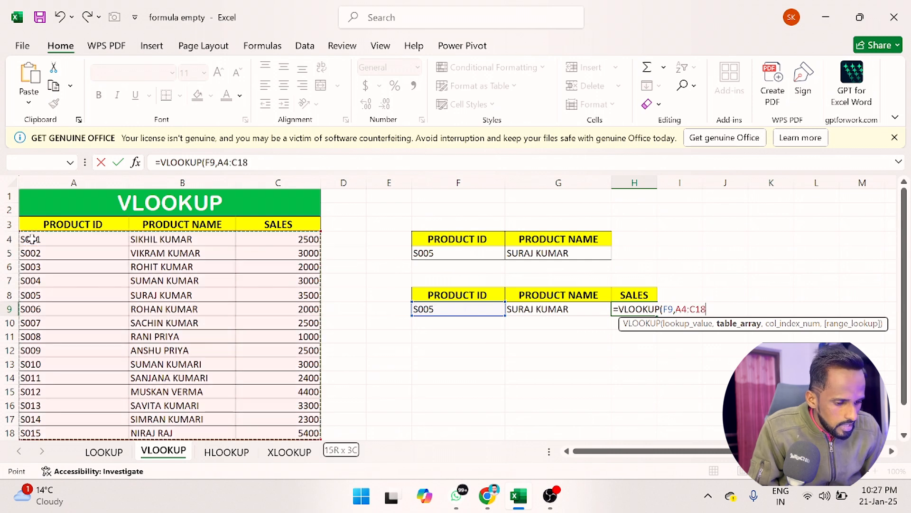
pyautogui.write(',')
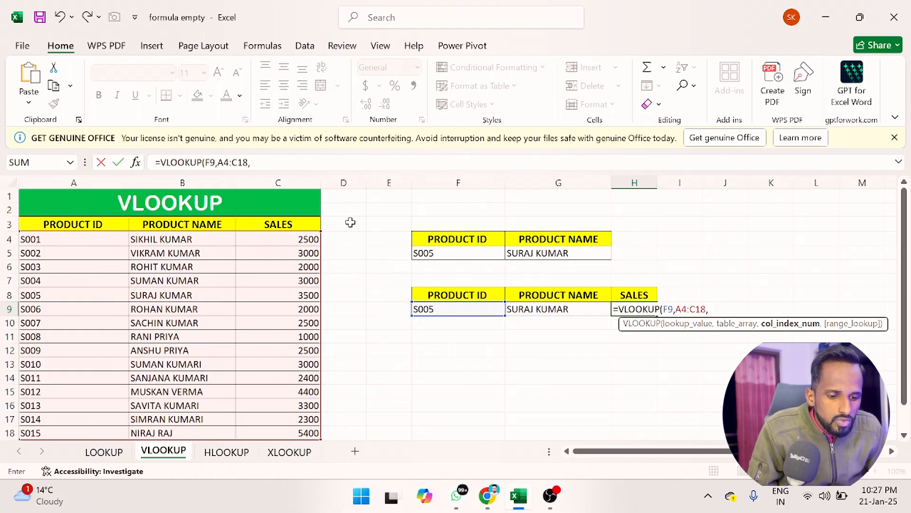
pyautogui.write('3')
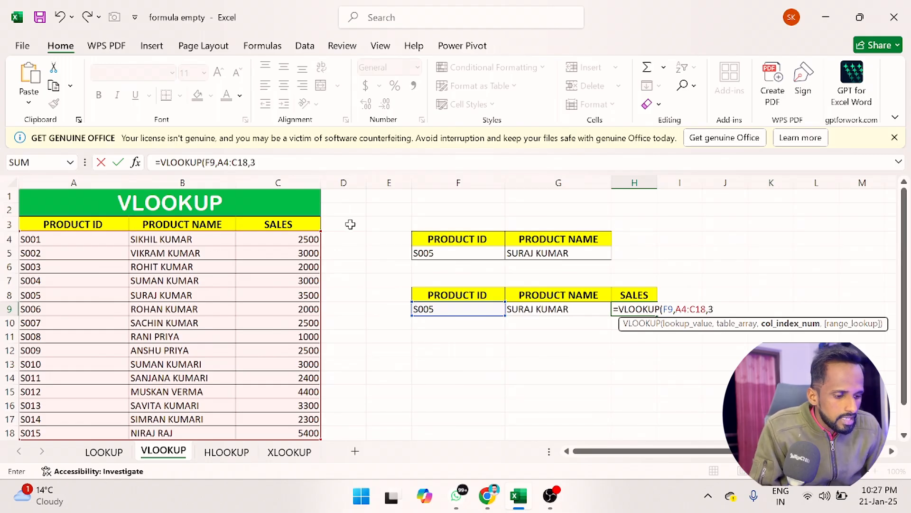
pyautogui.press('Return')
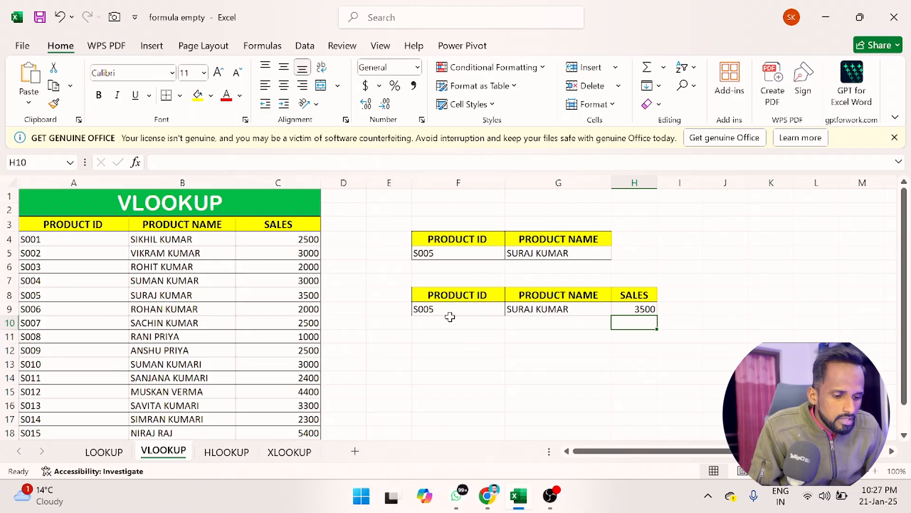
pyautogui.click(9, 296)
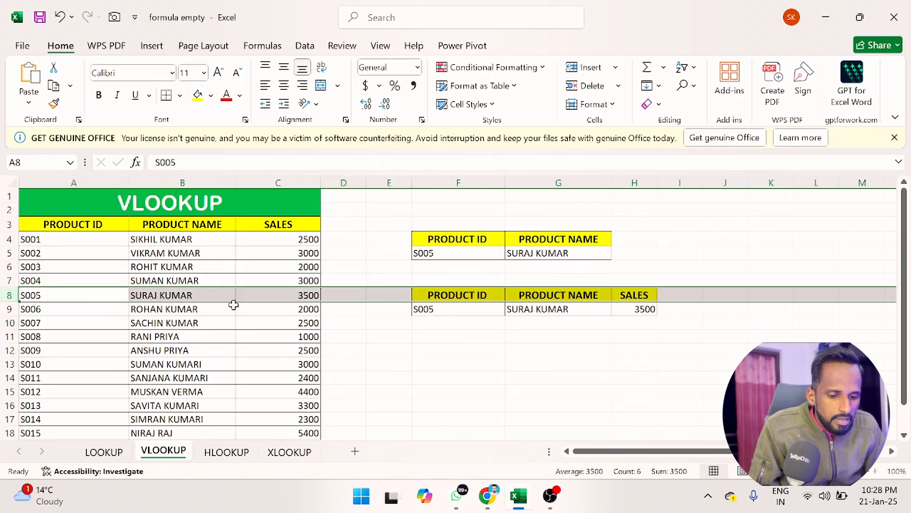
# Step: Change the product ID in F9 to S009 and highlight row 12 of the table to compare
pyautogui.click(463, 309)
pyautogui.press('F2')
pyautogui.press('BackSpace')
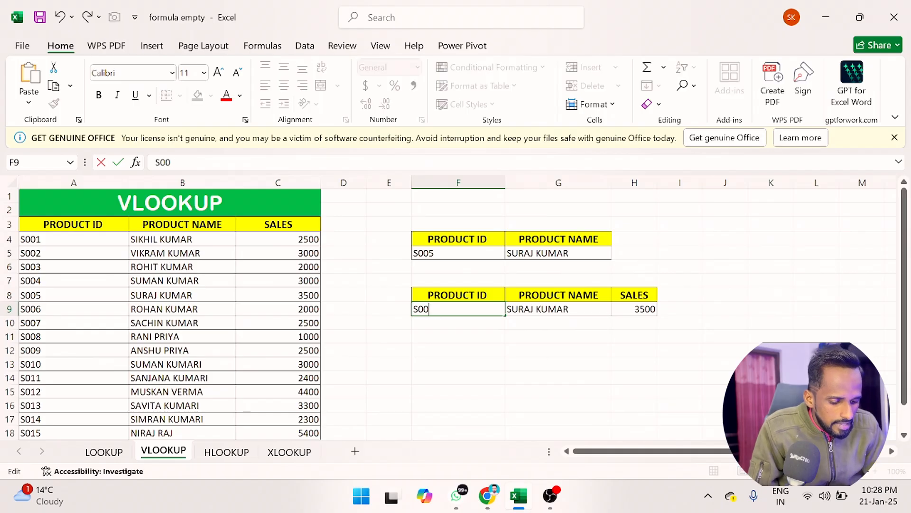
pyautogui.press('Return')
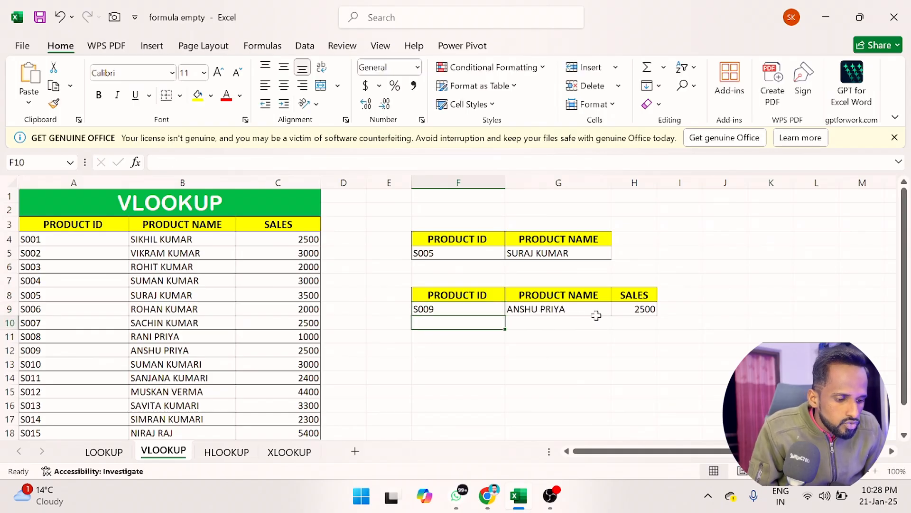
pyautogui.click(4, 350)
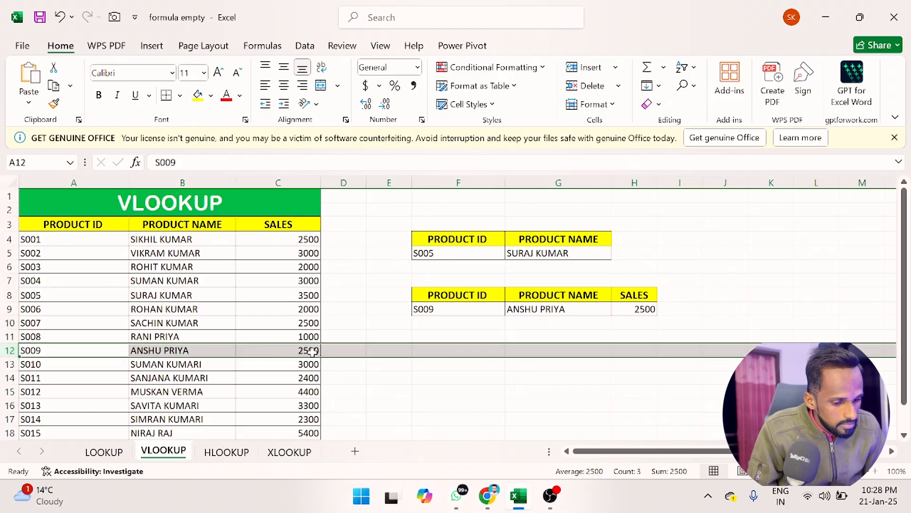
# Step: Change the product ID in F9 to S011 and highlight row 14 of the table to compare
pyautogui.doubleClick(471, 310)
pyautogui.press('BackSpace')
pyautogui.press('BackSpace')
pyautogui.write('11')
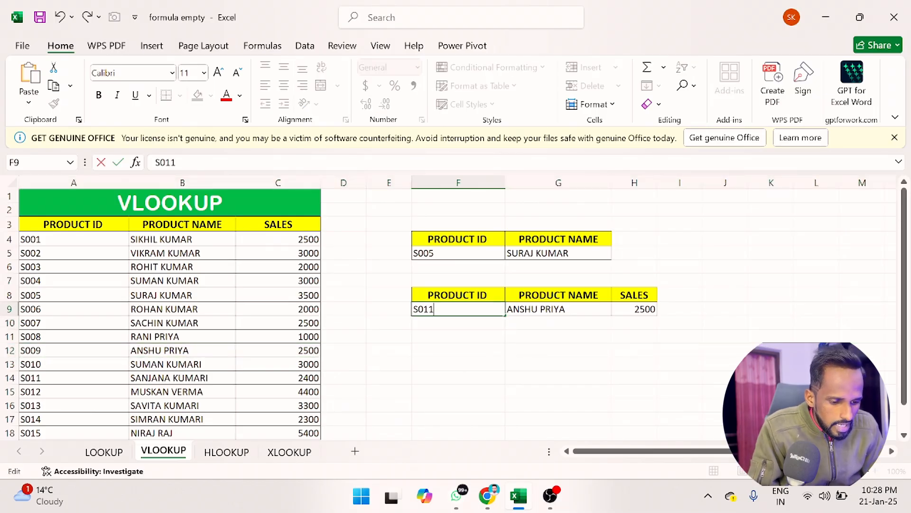
pyautogui.press('Return')
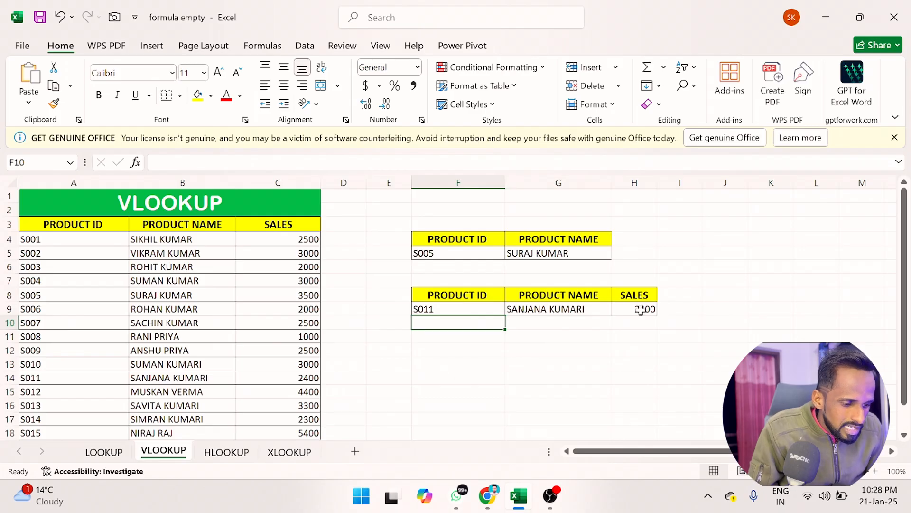
pyautogui.click(12, 378)
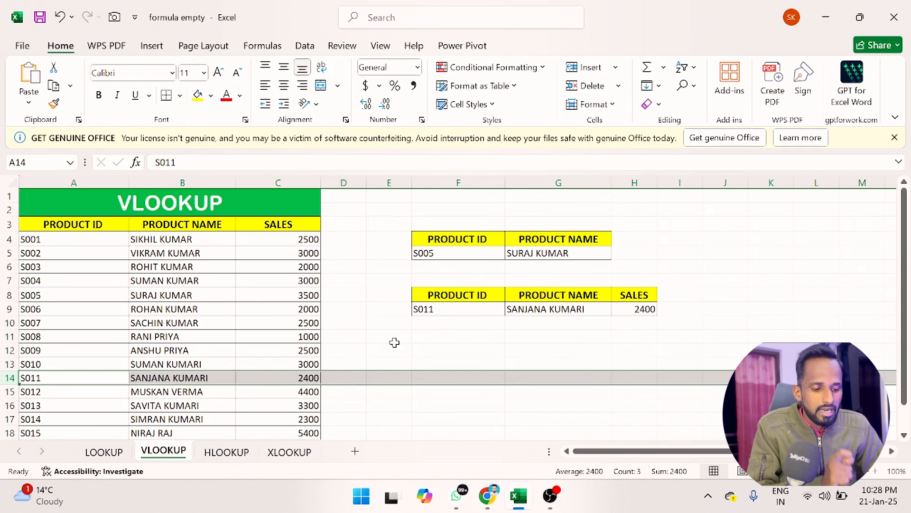
# Step: Switch to the HLOOKUP sheet and enter an HLOOKUP formula in B11 that looks up B10 in B3:P5 and returns row 2
pyautogui.click(228, 454)
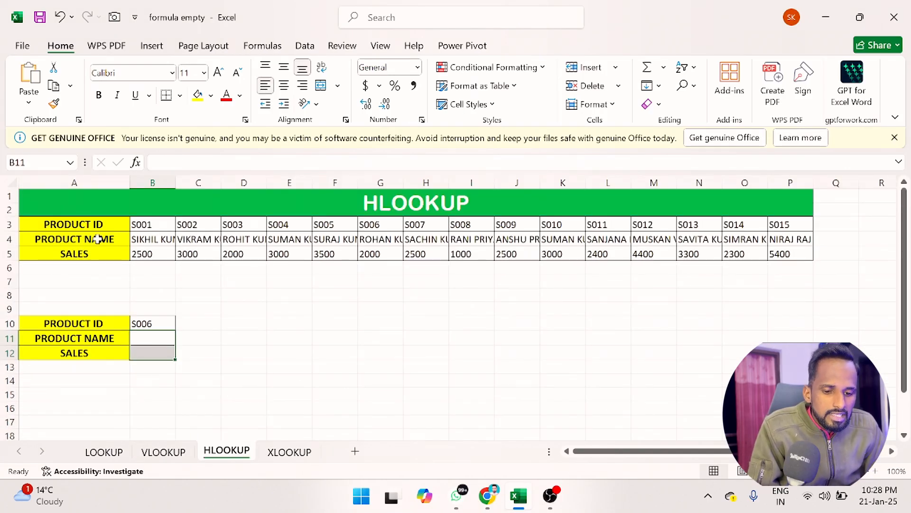
pyautogui.click(140, 341)
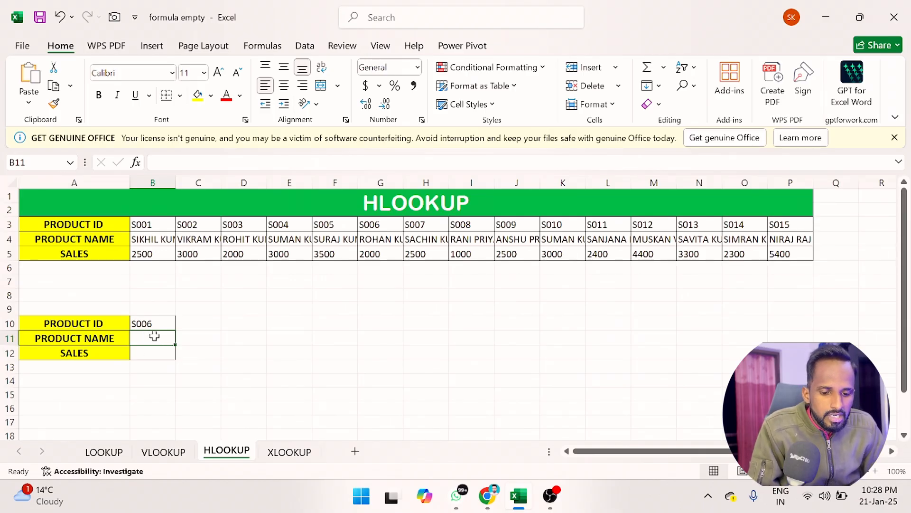
pyautogui.write('=')
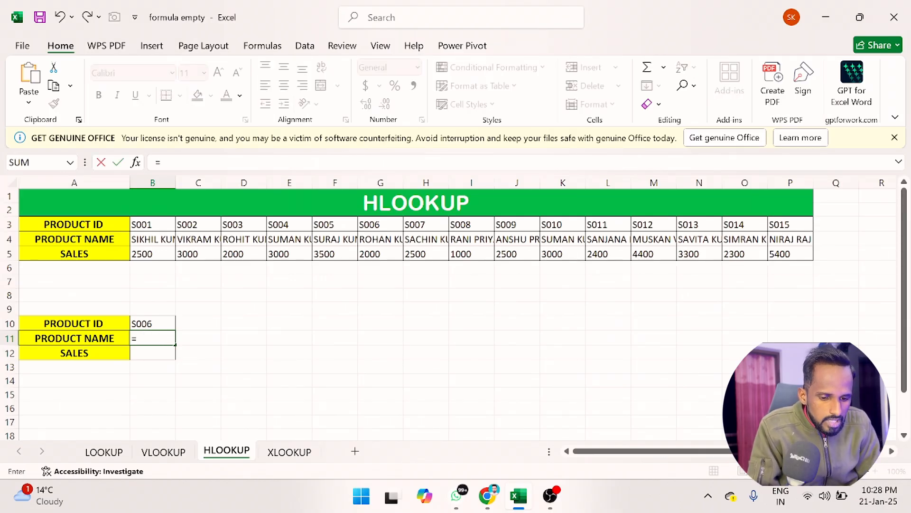
pyautogui.write('HL')
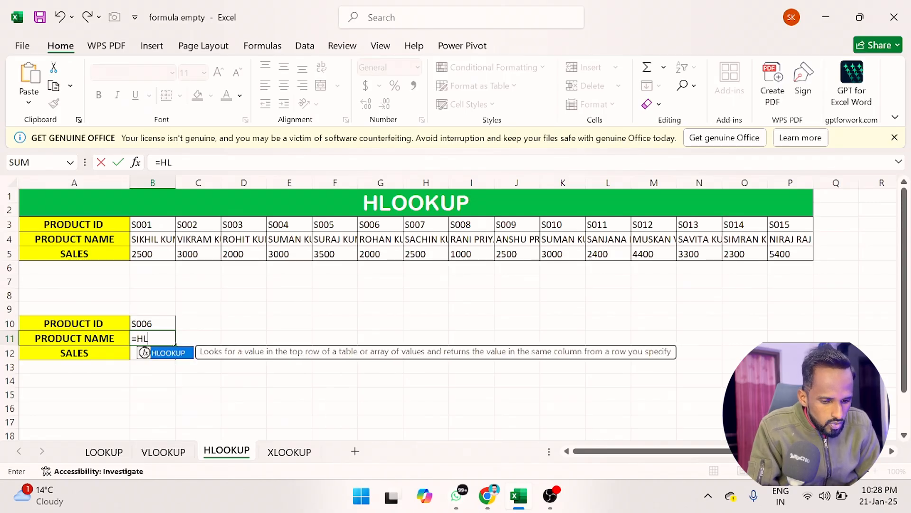
pyautogui.press('Tab')
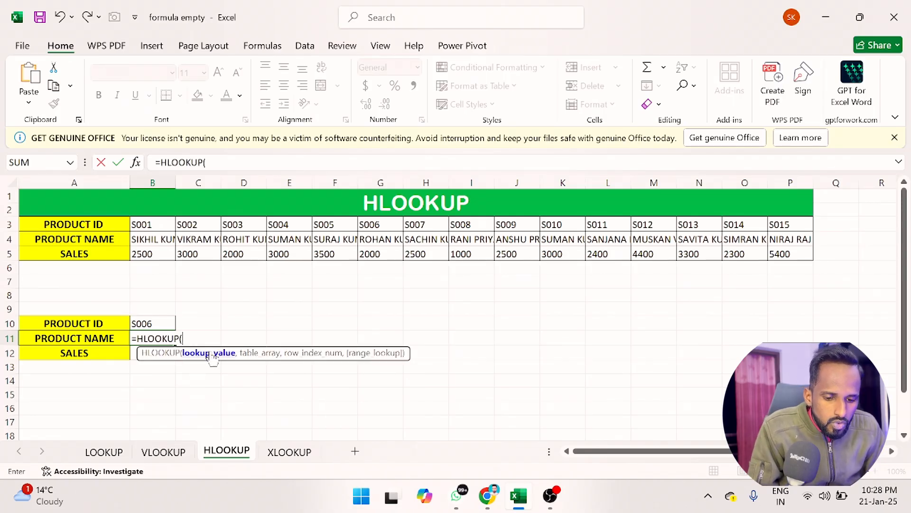
pyautogui.click(156, 322)
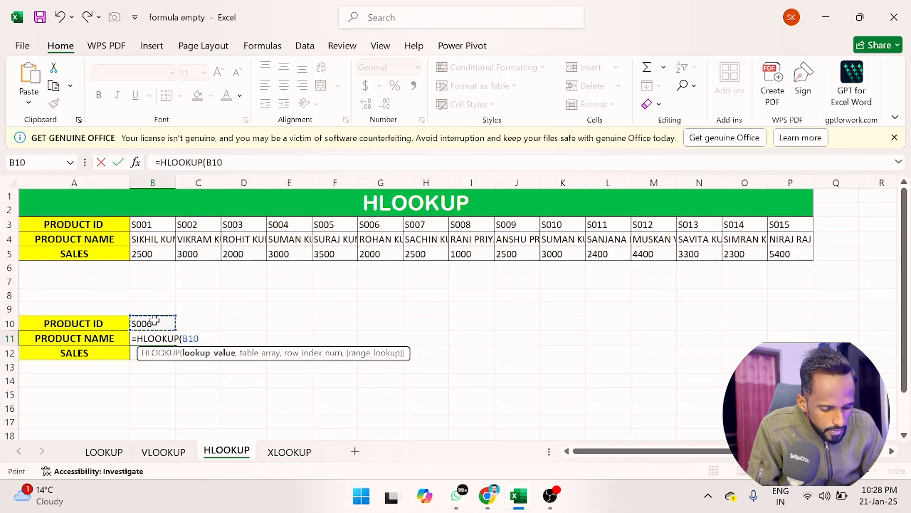
pyautogui.write(',')
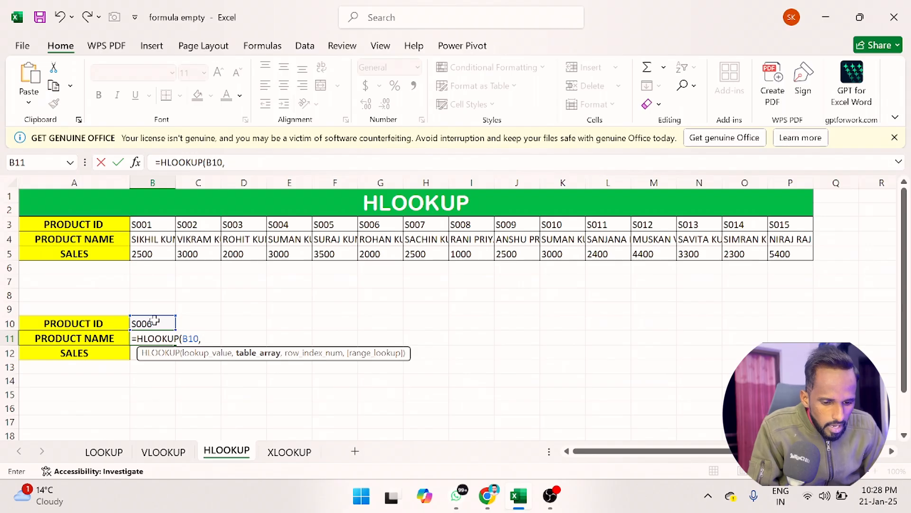
pyautogui.click(148, 224)
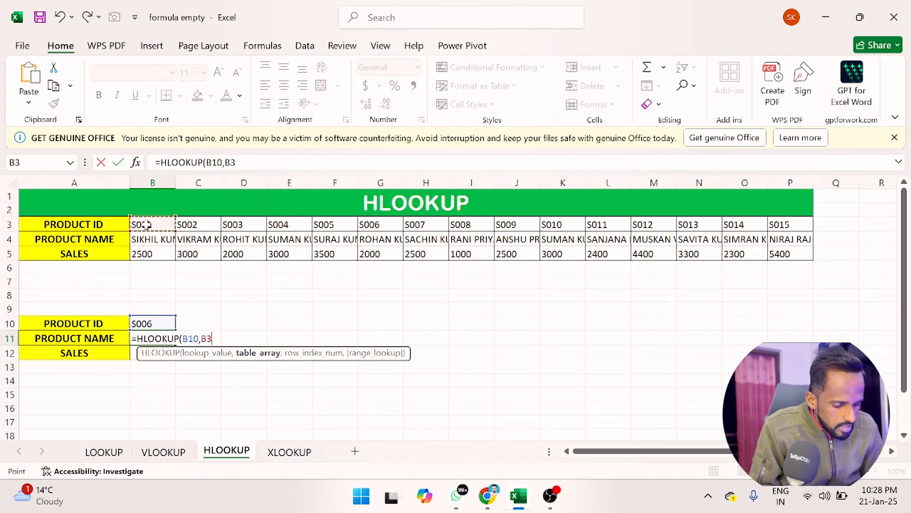
pyautogui.hotkey('ctrl', 'shift', 'Down')
pyautogui.hotkey('ctrl', 'shift', 'Right')
pyautogui.write(',')
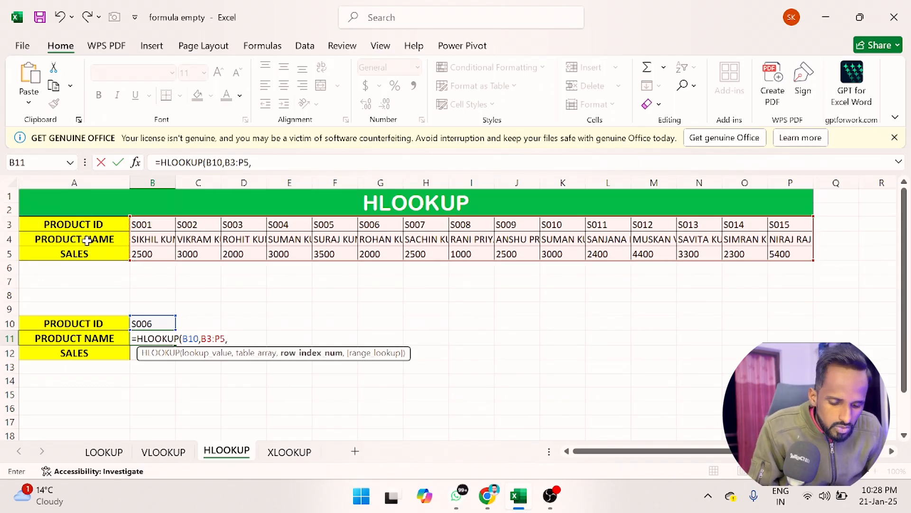
pyautogui.write('2')
pyautogui.press('Return')
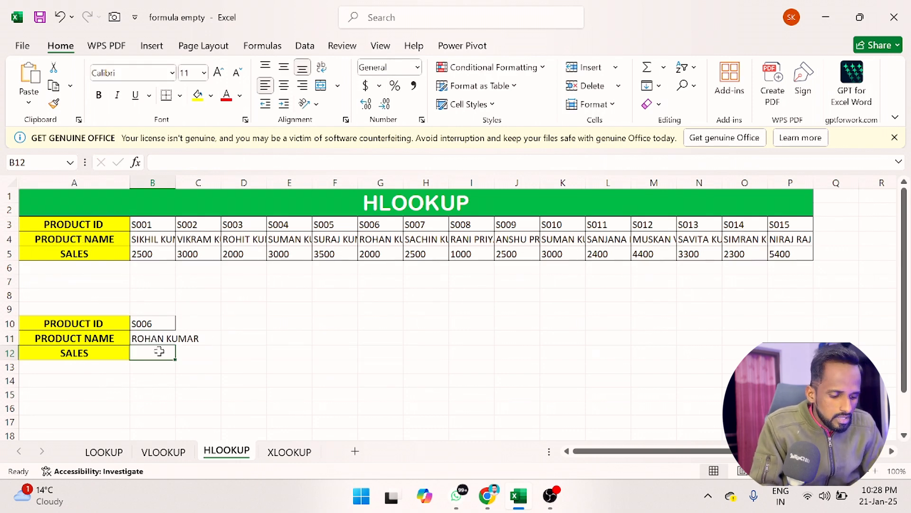
# Step: Enter an HLOOKUP formula in B12 that looks up B10 in B3:P5 and returns row 3
pyautogui.write('=VL')
pyautogui.press('BackSpace')
pyautogui.press('BackSpace')
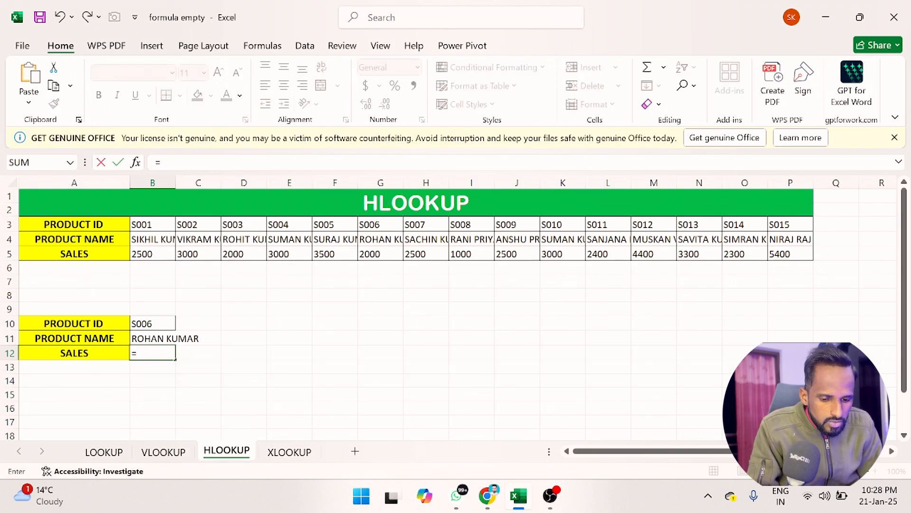
pyautogui.write('HLOOKUP(')
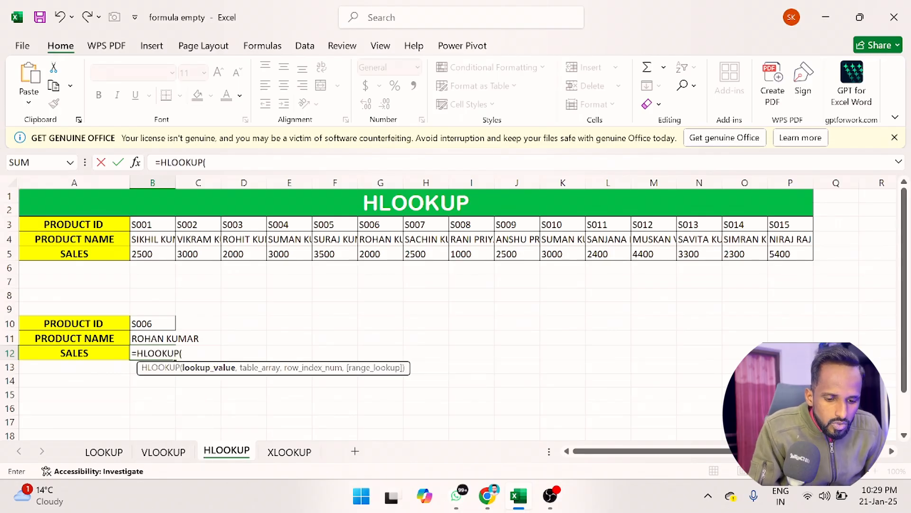
pyautogui.click(151, 323)
pyautogui.write(',')
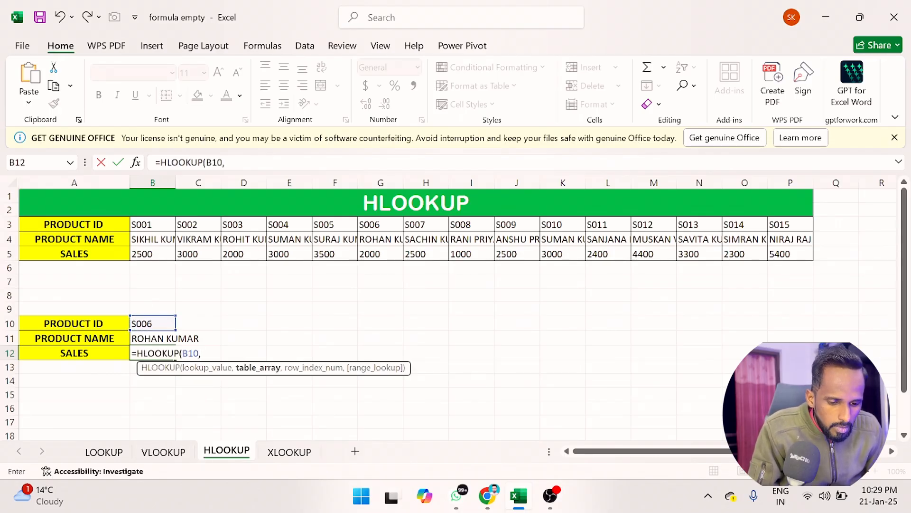
pyautogui.click(152, 224)
pyautogui.hotkey('ctrl', 'shift', 'Down')
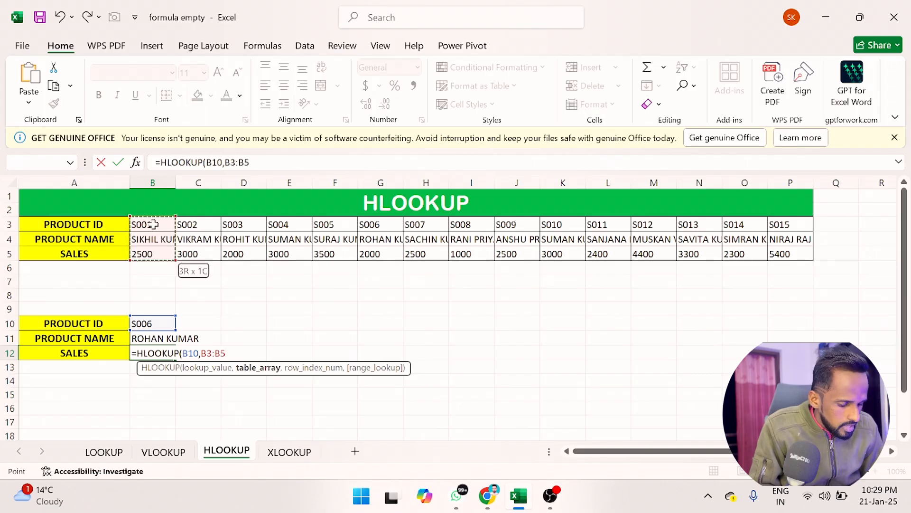
pyautogui.hotkey('ctrl', 'shift', 'Right')
pyautogui.write(',')
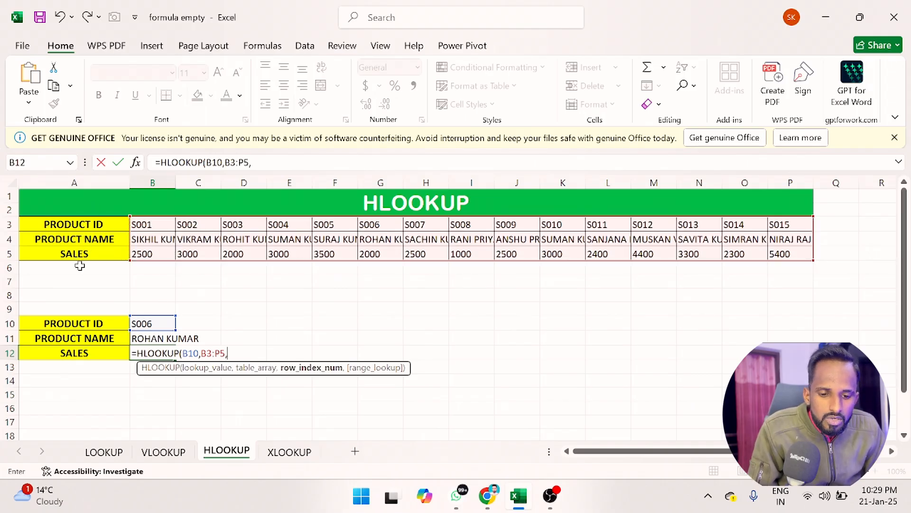
pyautogui.write('3')
pyautogui.press('Return')
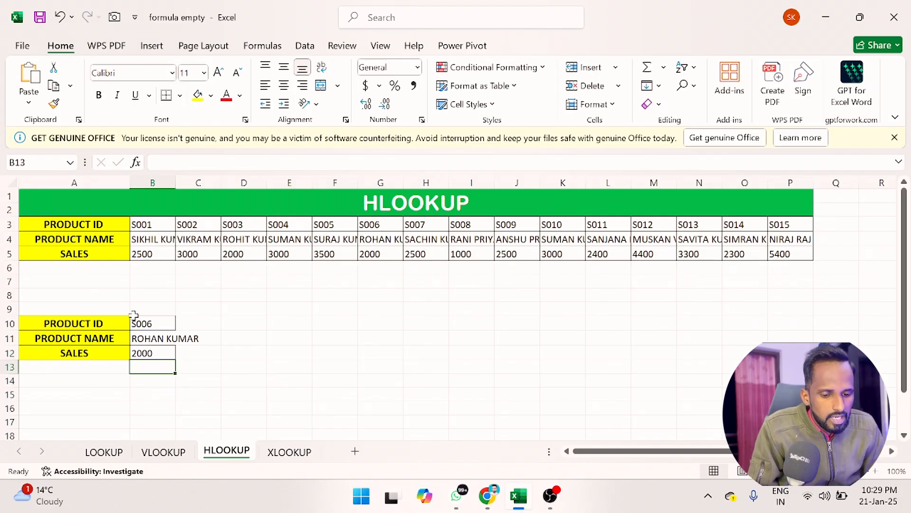
# Step: Change the product ID in B10 to S007
pyautogui.doubleClick(150, 322)
pyautogui.press('BackSpace')
pyautogui.write('7')
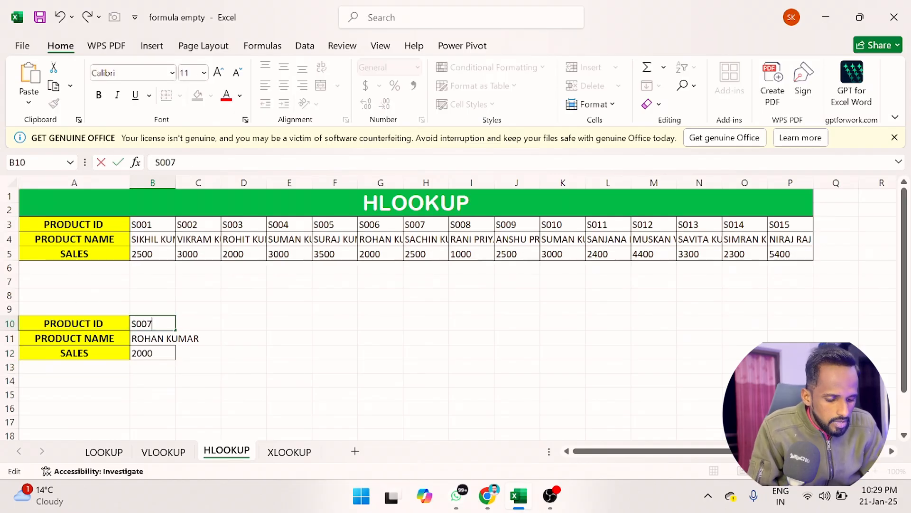
pyautogui.press('Return')
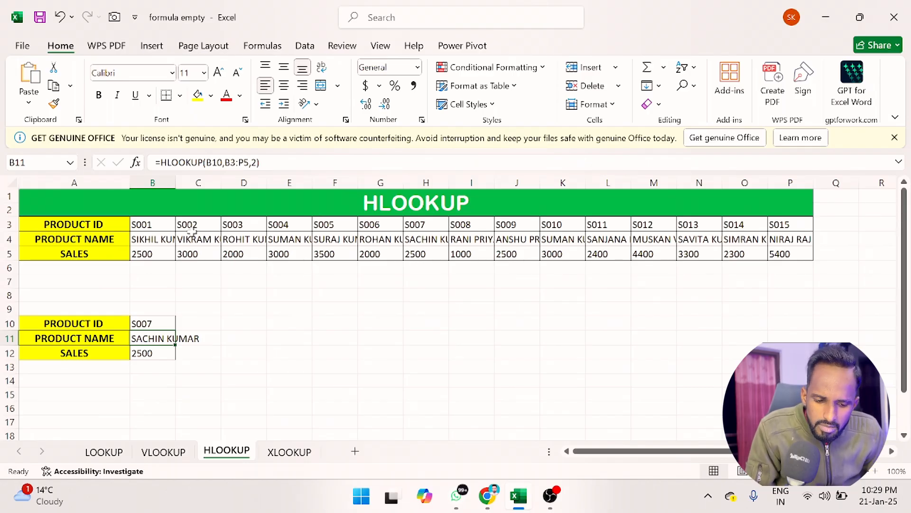
# Step: Go to the XLOOKUP sheet and enter an XLOOKUP formula in G8 that looks up F8 in A4:A18 and returns B4:B18
pyautogui.click(279, 453)
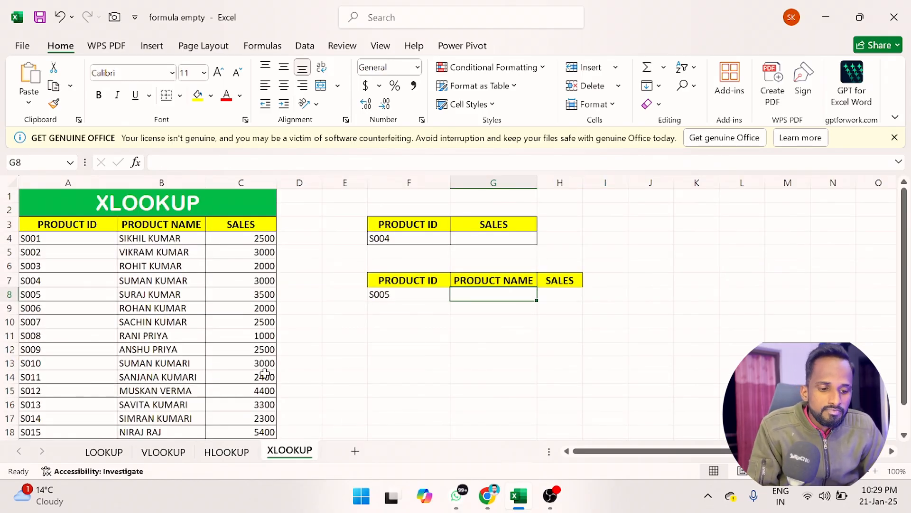
pyautogui.click(160, 453)
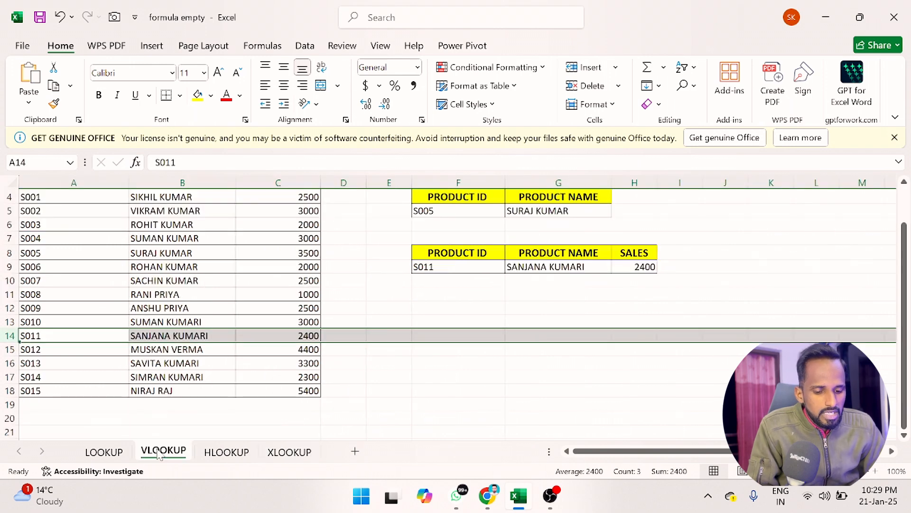
pyautogui.click(225, 453)
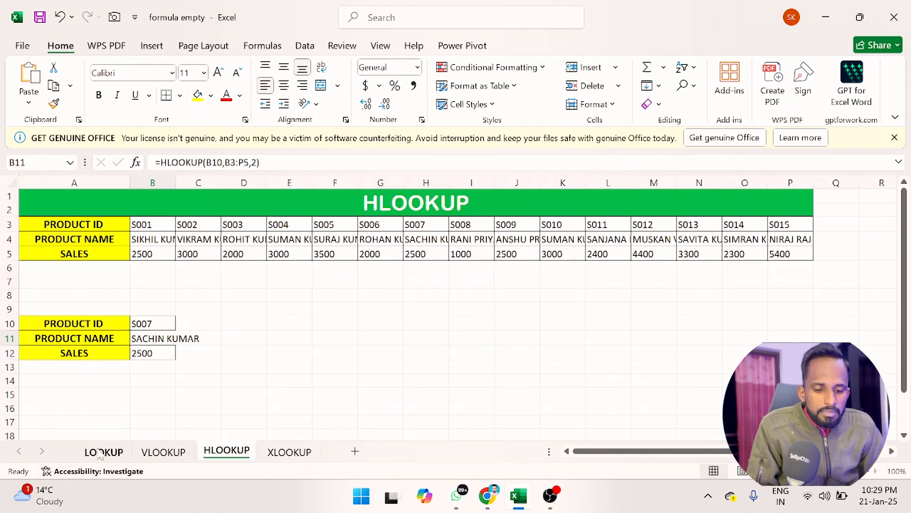
pyautogui.click(100, 453)
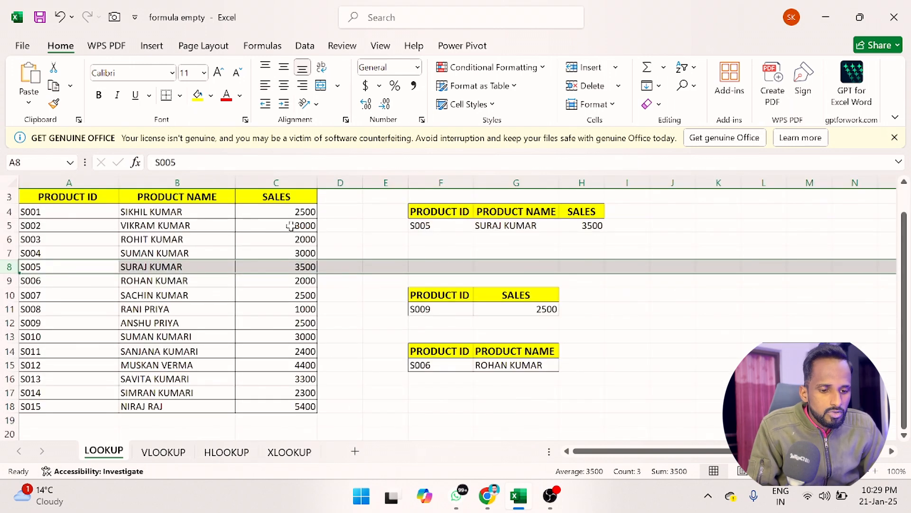
pyautogui.click(289, 453)
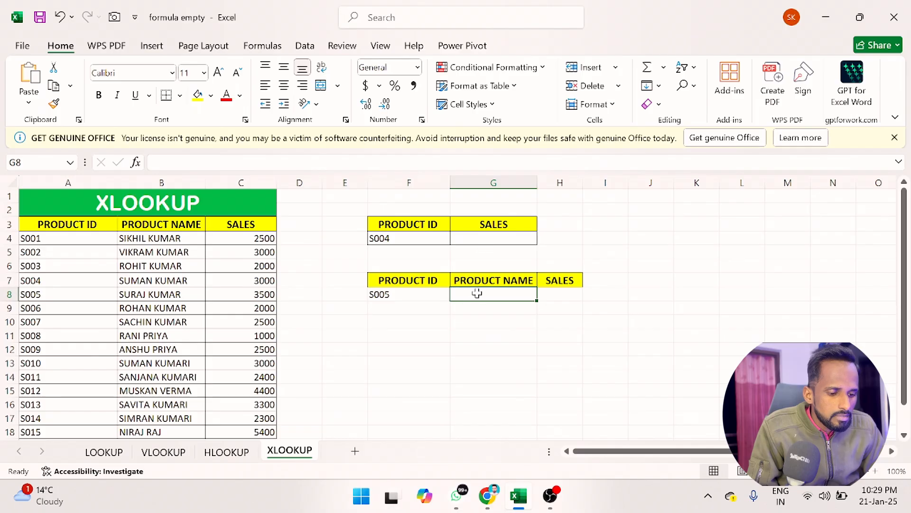
pyautogui.write('=XL')
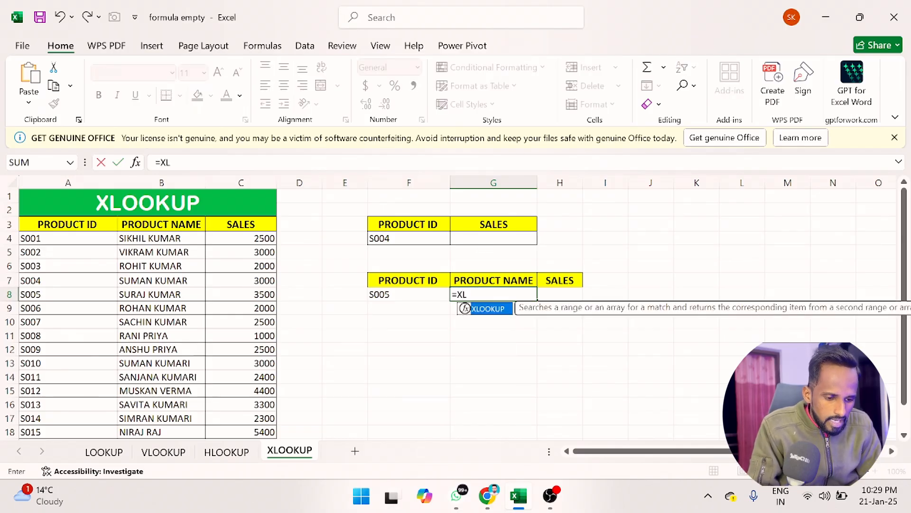
pyautogui.press('Tab')
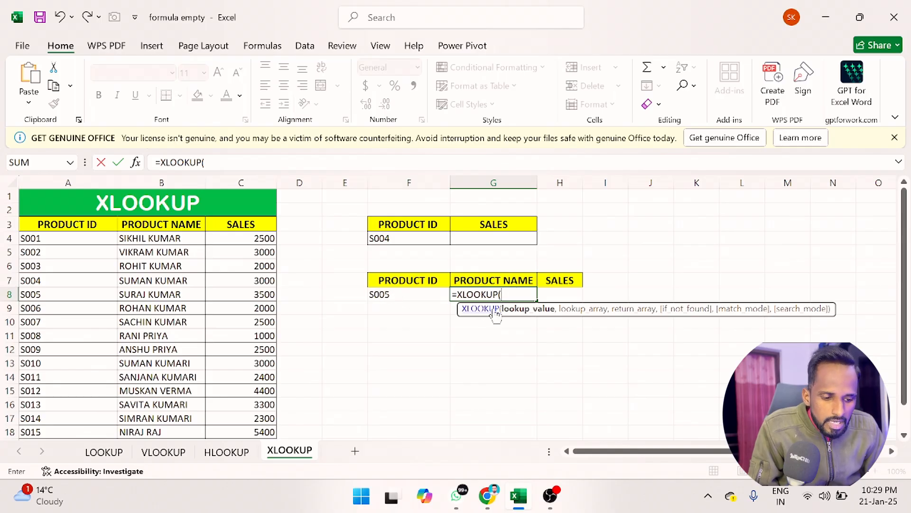
pyautogui.click(404, 293)
pyautogui.write(',')
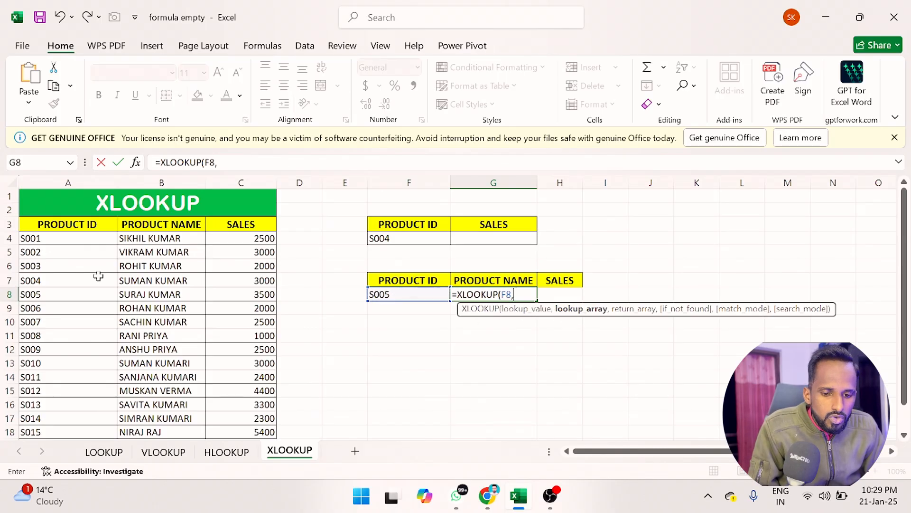
pyautogui.click(45, 237)
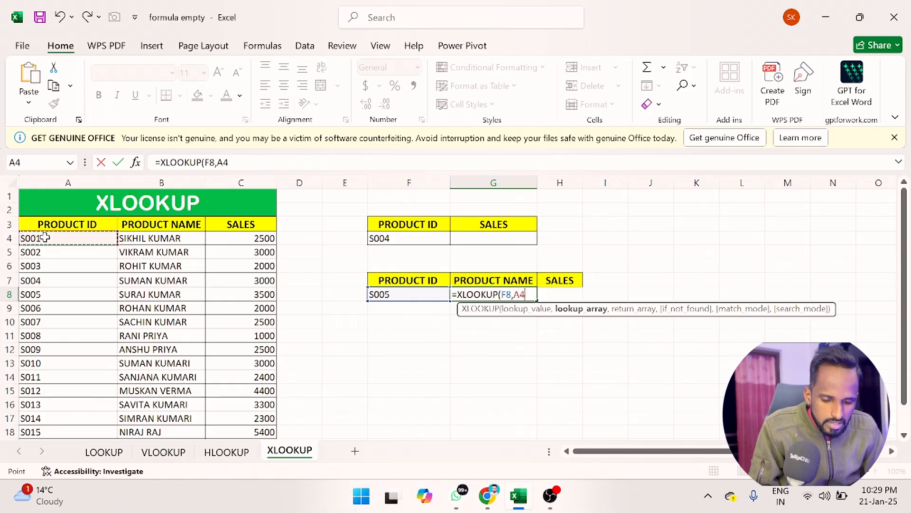
pyautogui.hotkey('ctrl', 'shift', 'Down')
pyautogui.write(',')
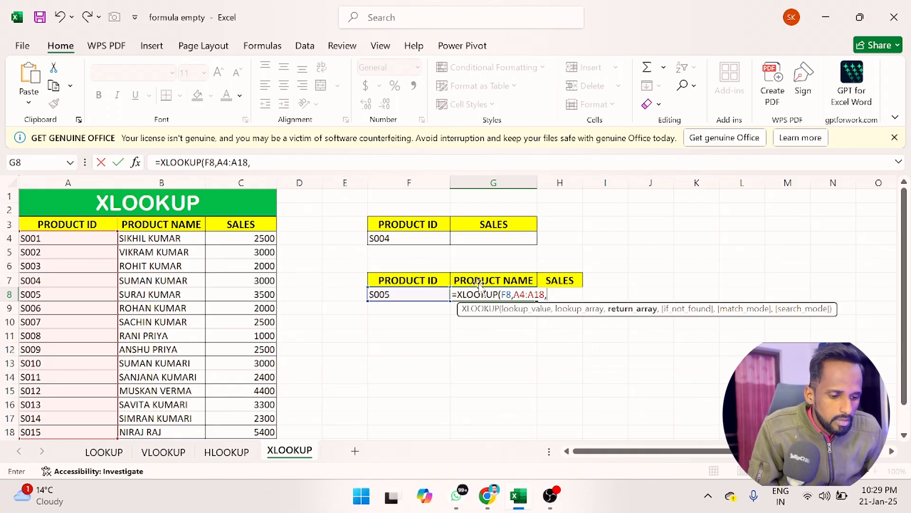
pyautogui.click(190, 237)
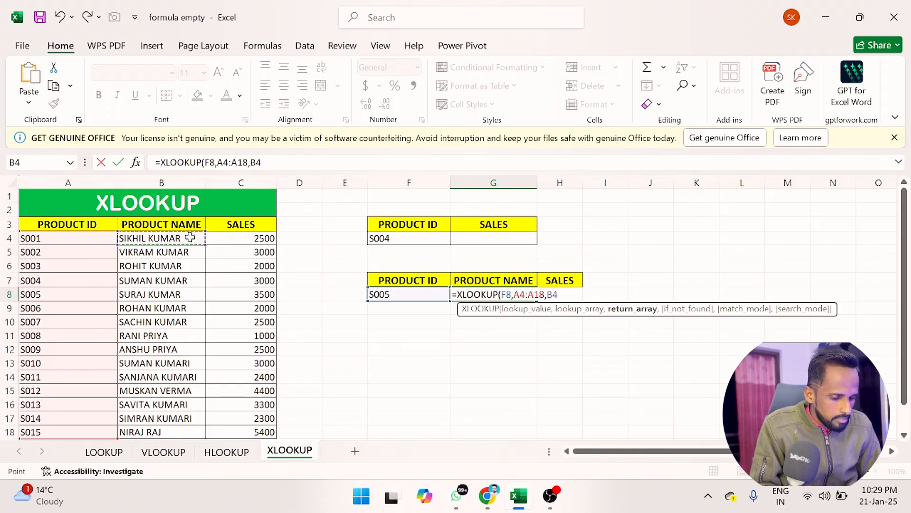
pyautogui.hotkey('ctrl', 'shift', 'Down')
pyautogui.press('Return')
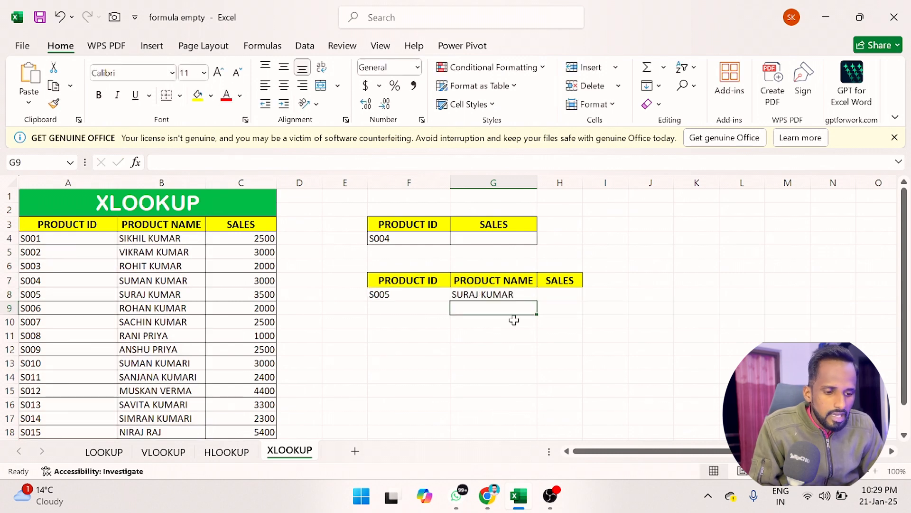
# Step: Enter an XLOOKUP formula in H8 that looks up F8 in A4:A18 and returns C4:C18, then highlight row 8 to compare
pyautogui.click(558, 295)
pyautogui.write('=xl')
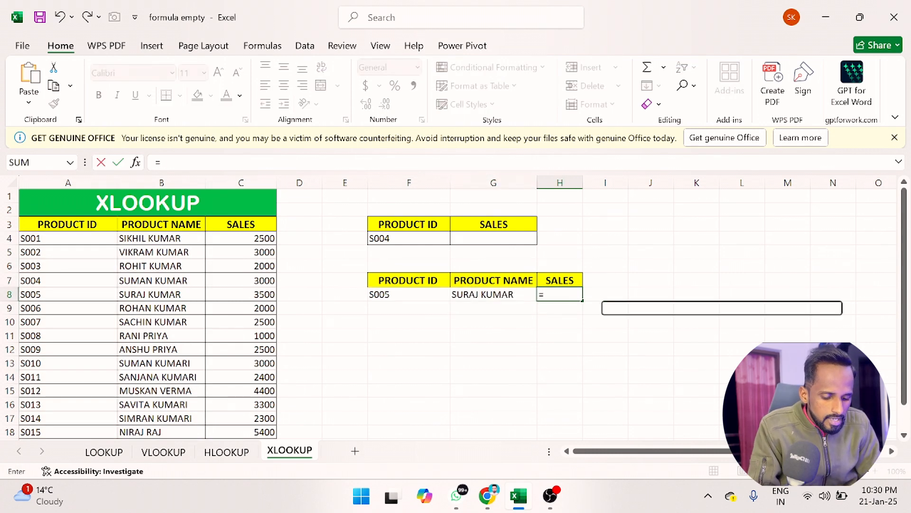
pyautogui.press('Tab')
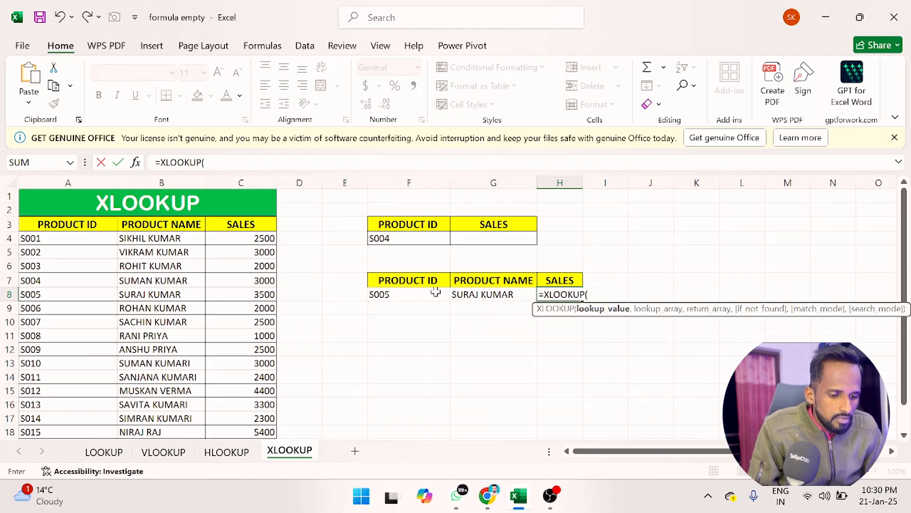
pyautogui.click(427, 293)
pyautogui.write(',')
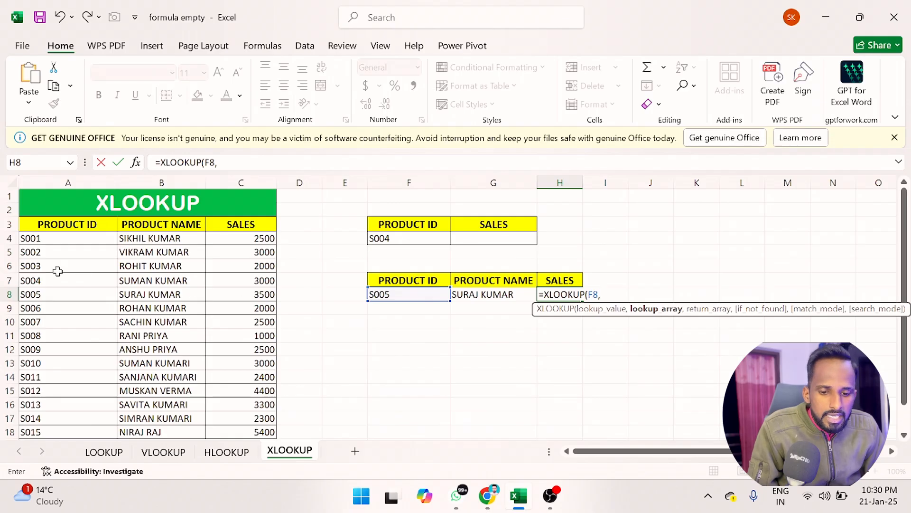
pyautogui.click(70, 239)
pyautogui.hotkey('ctrl', 'shift', 'Down')
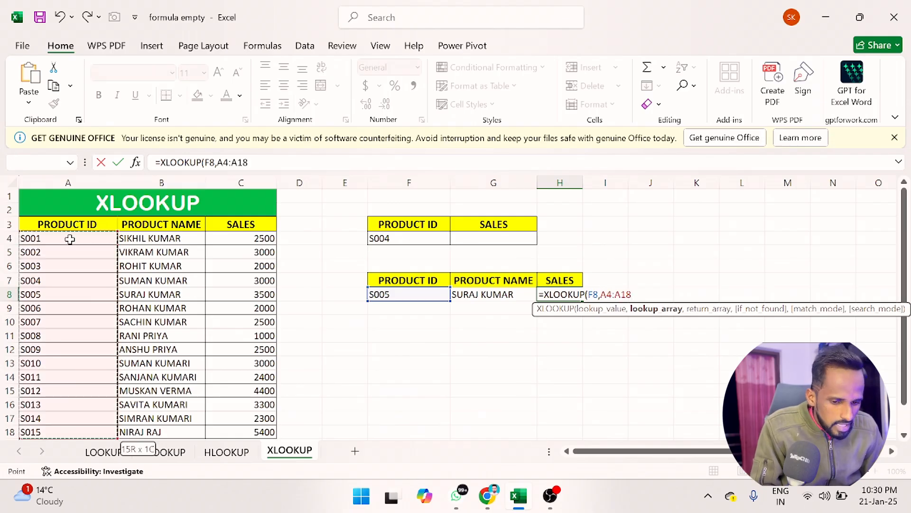
pyautogui.write(',')
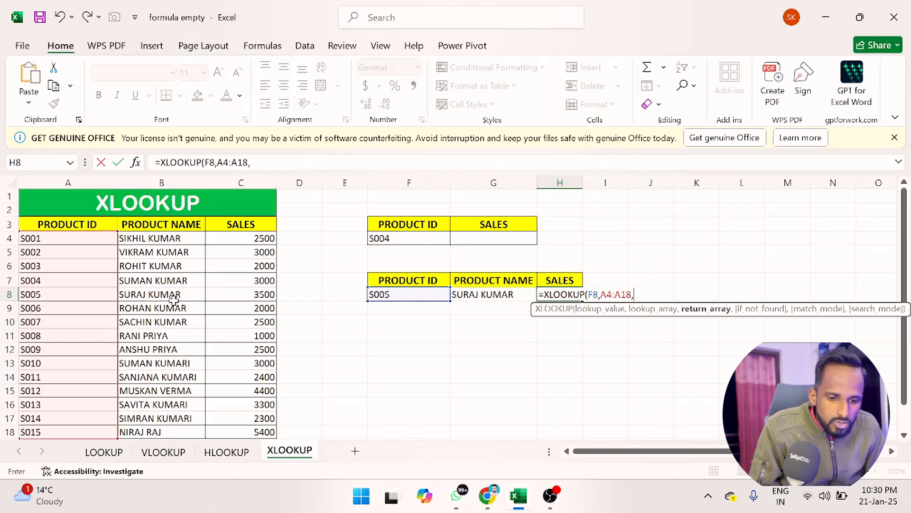
pyautogui.click(223, 239)
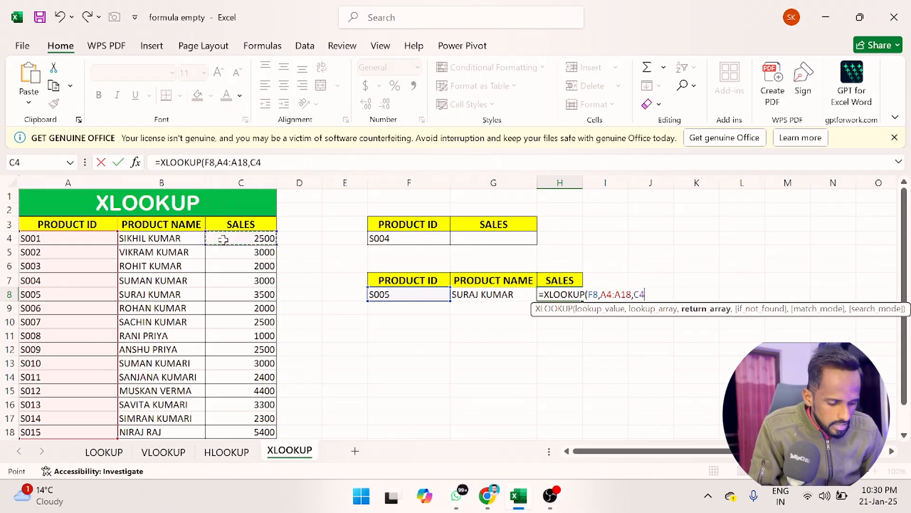
pyautogui.hotkey('ctrl', 'shift', 'Down')
pyautogui.press('Return')
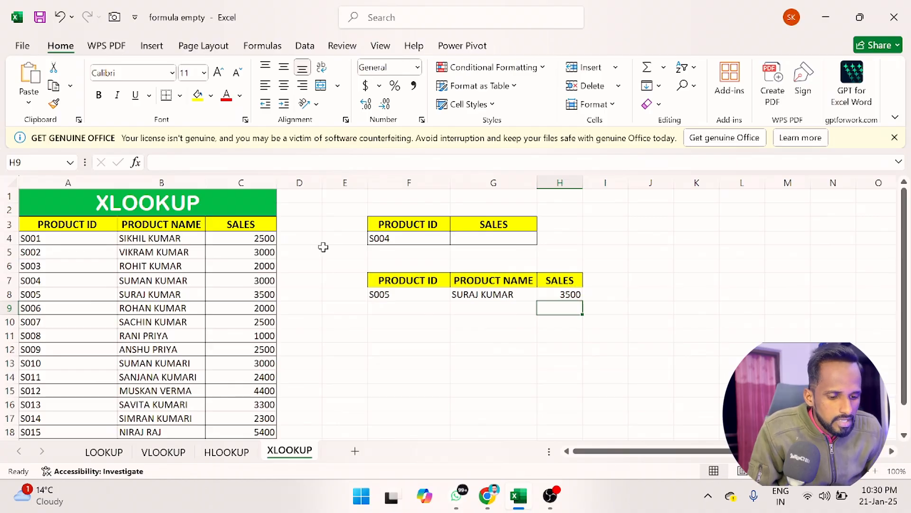
pyautogui.click(379, 294)
pyautogui.click(3, 291)
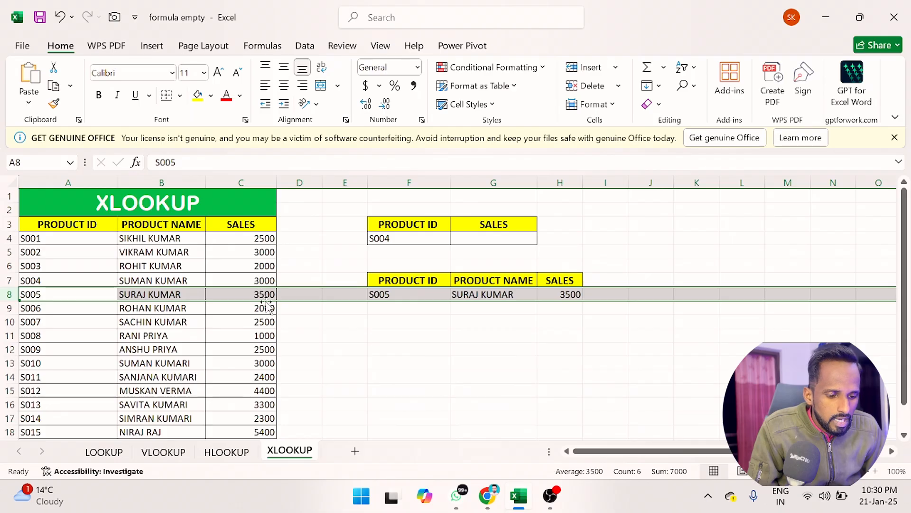
# Step: Change the product ID in F8 to S009 and highlight the matching row 12 in the source table
pyautogui.click(414, 295)
pyautogui.write('S00')
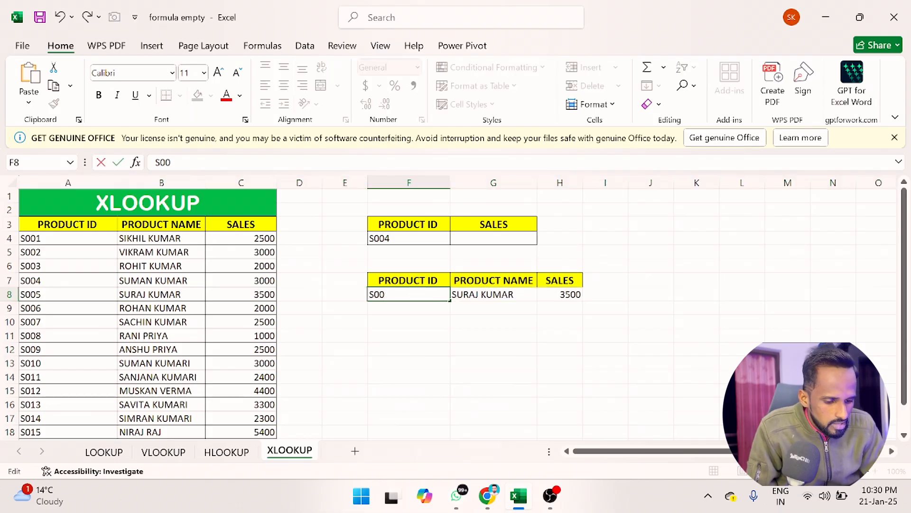
pyautogui.press('Return')
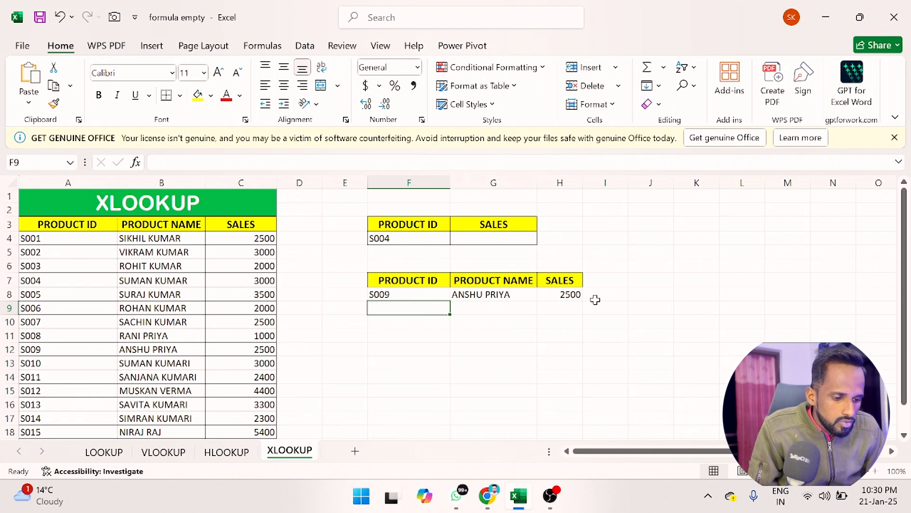
pyautogui.click(10, 349)
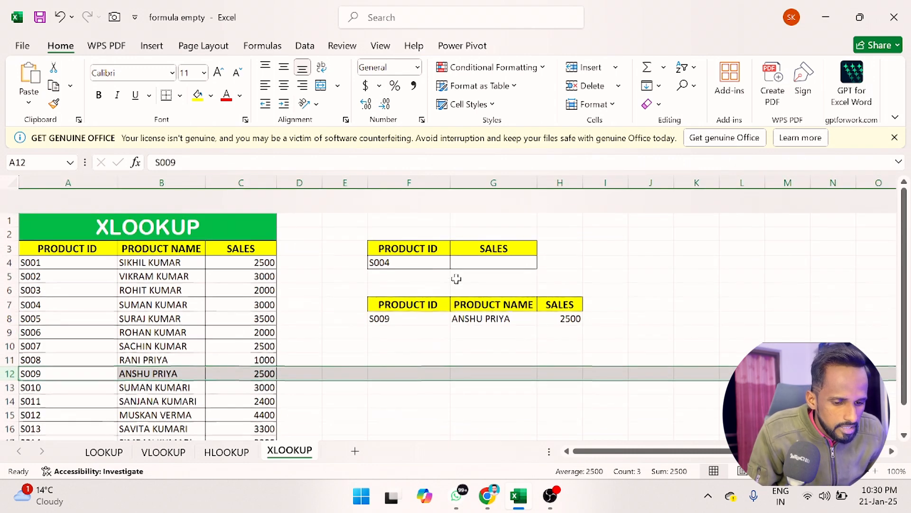